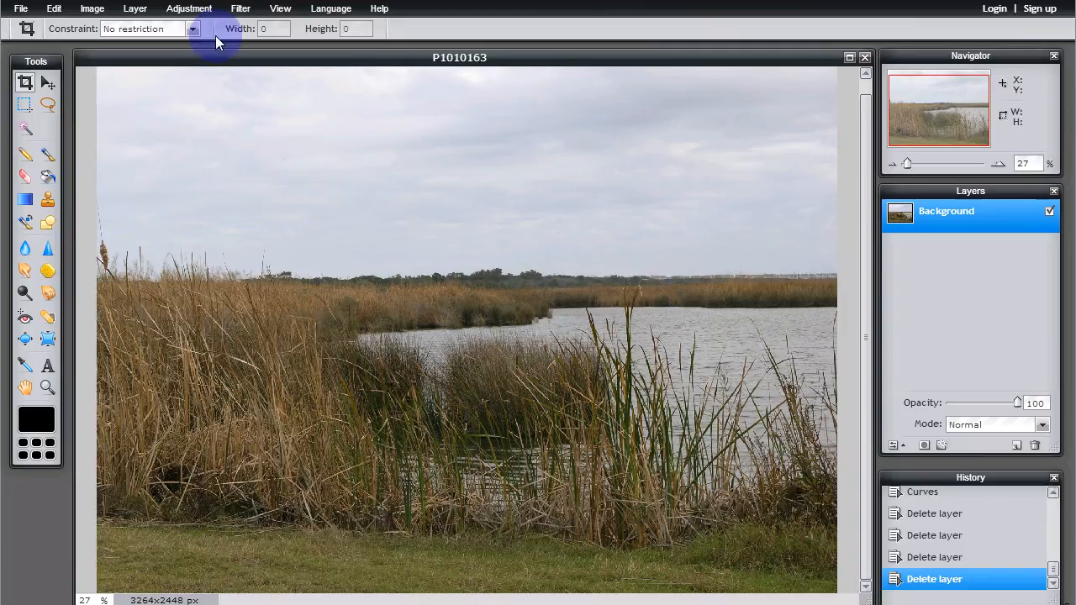
{"action": "left_click", "coordinate": [239, 10]}
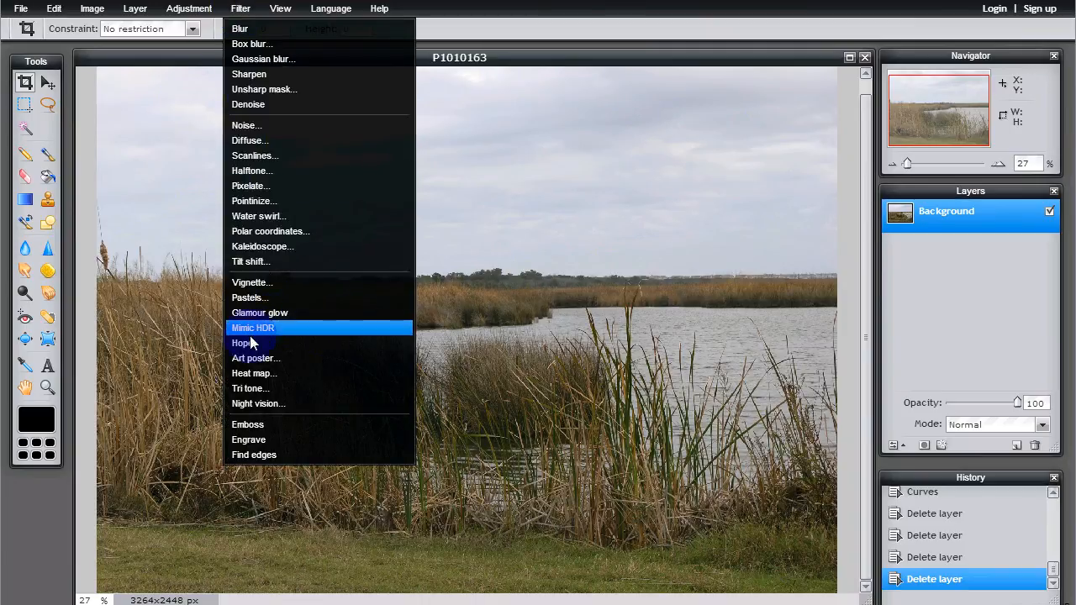
{"action": "left_click", "coordinate": [32, 515]}
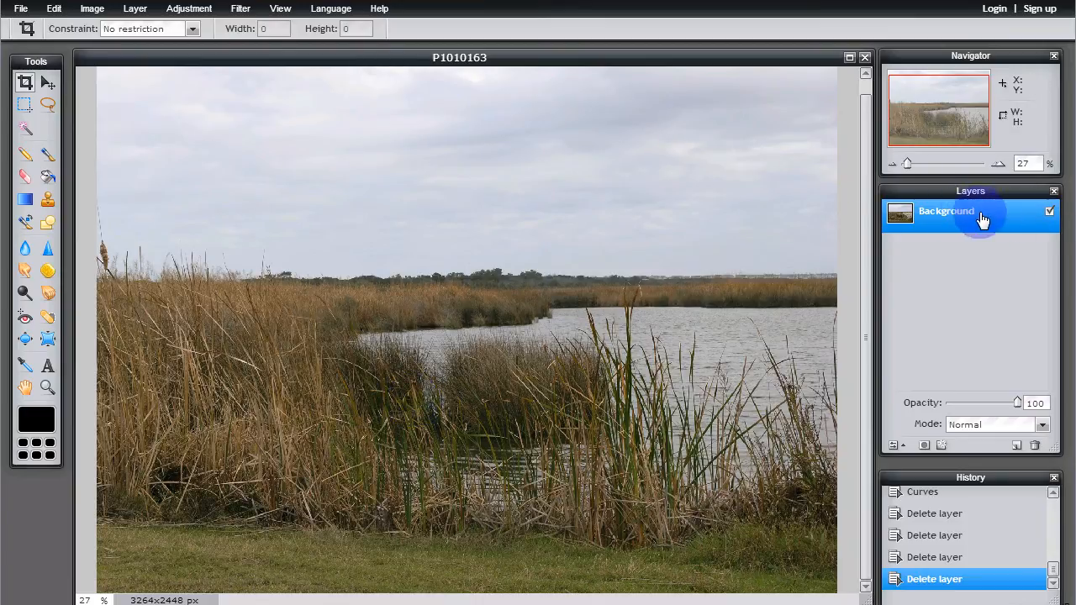
Duplicate the Background layer and rename the copy "Darken MimicHDR"
{"action": "left_click_drag", "start_coordinate": [983, 221], "coordinate": [1016, 445]}
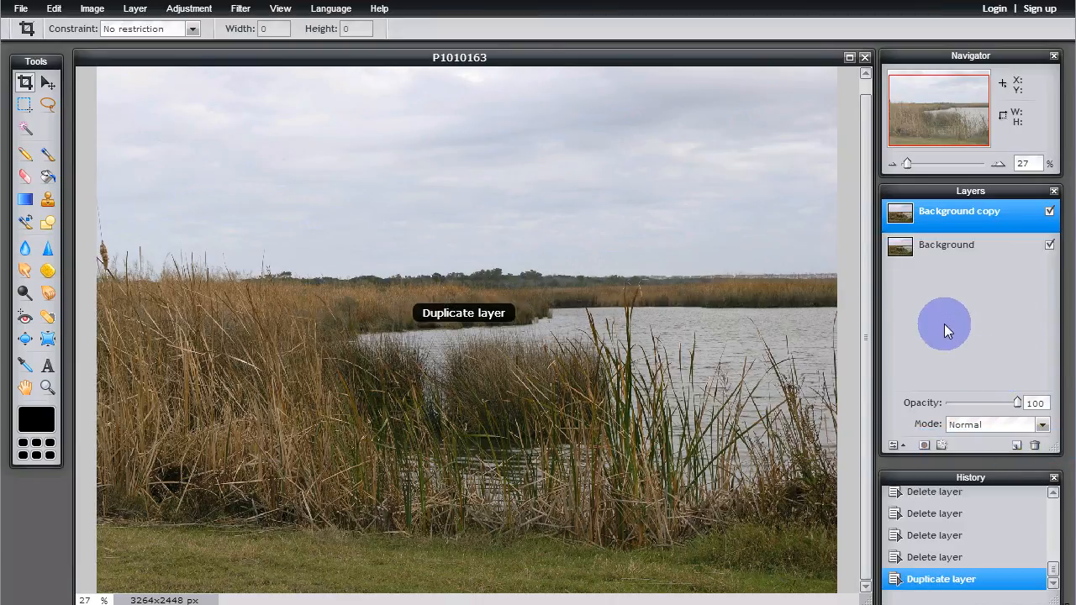
{"action": "double_click", "coordinate": [949, 216]}
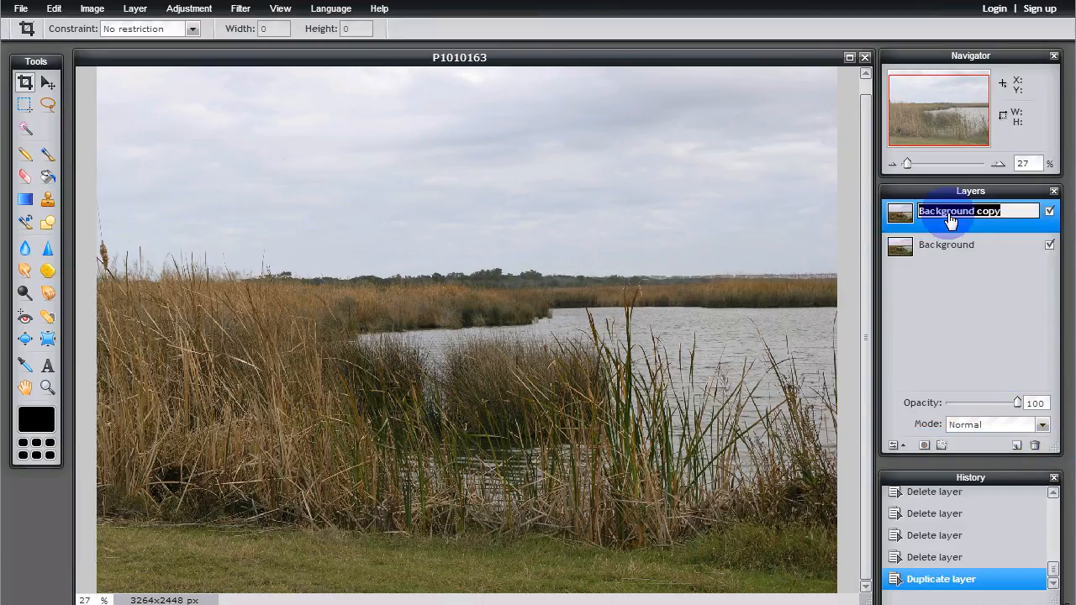
{"action": "type", "text": "Darken MimicHDR"}
{"action": "left_click", "coordinate": [963, 221]}
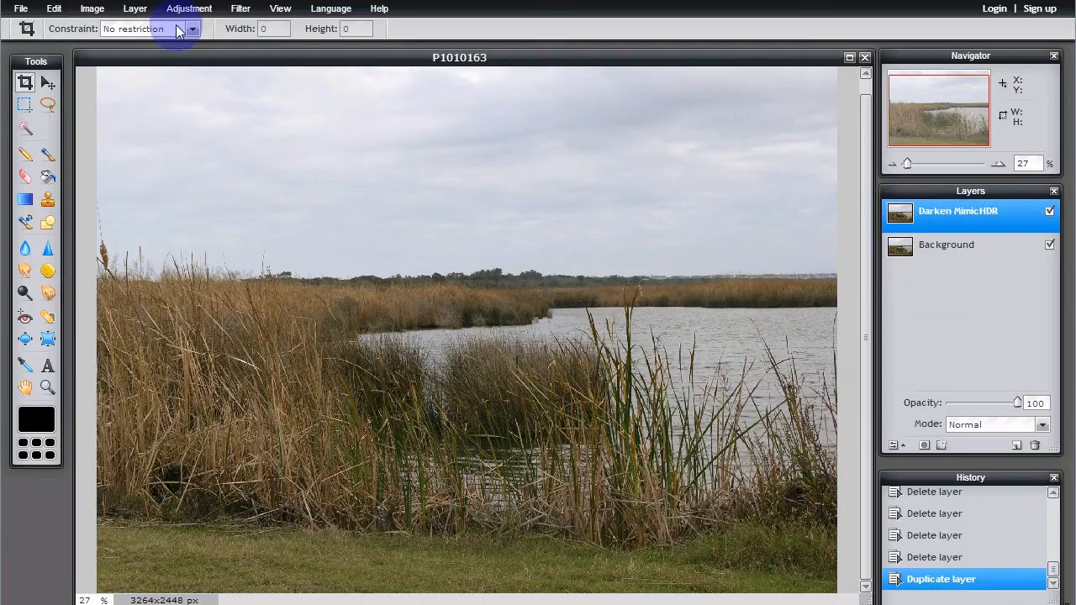
Apply the Mimic HDR filter to the Darken MimicHDR layer and toggle the layer's visibility to compare it with the original
{"action": "left_click", "coordinate": [240, 9]}
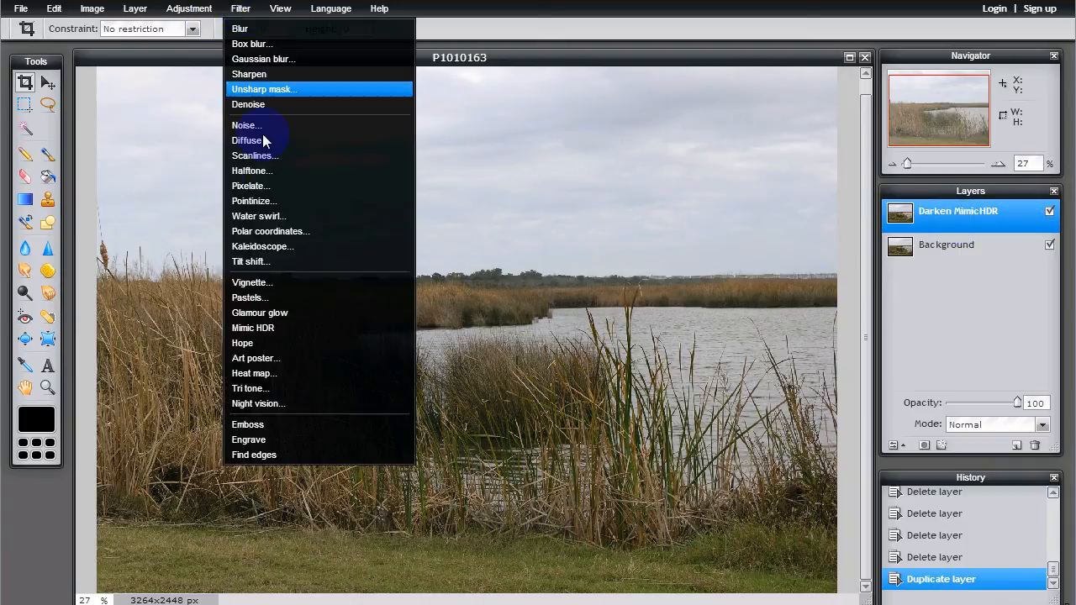
{"action": "left_click", "coordinate": [269, 329]}
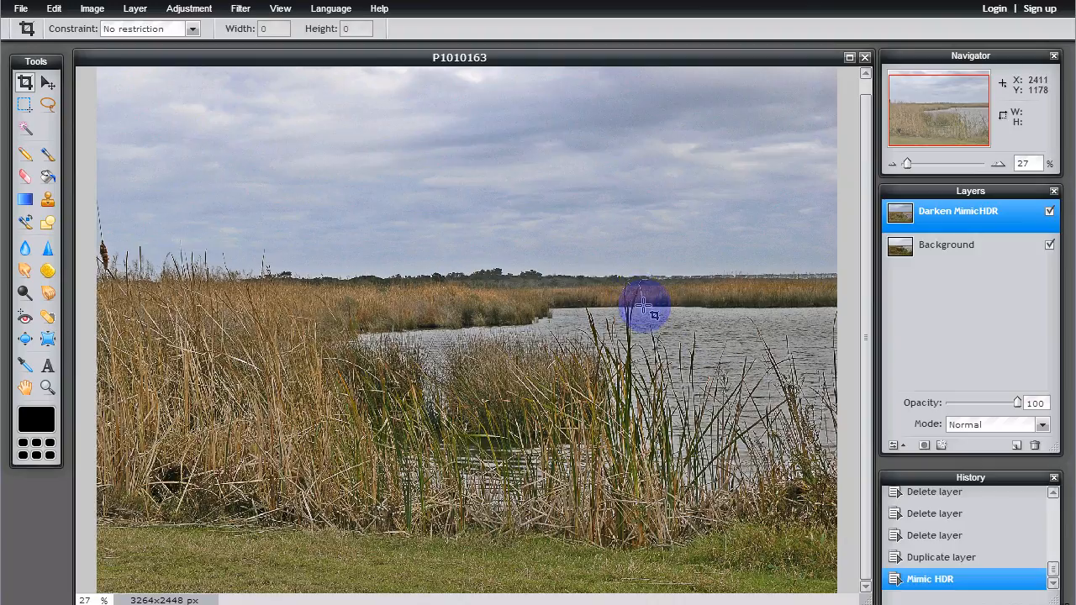
{"action": "left_click", "coordinate": [1049, 214]}
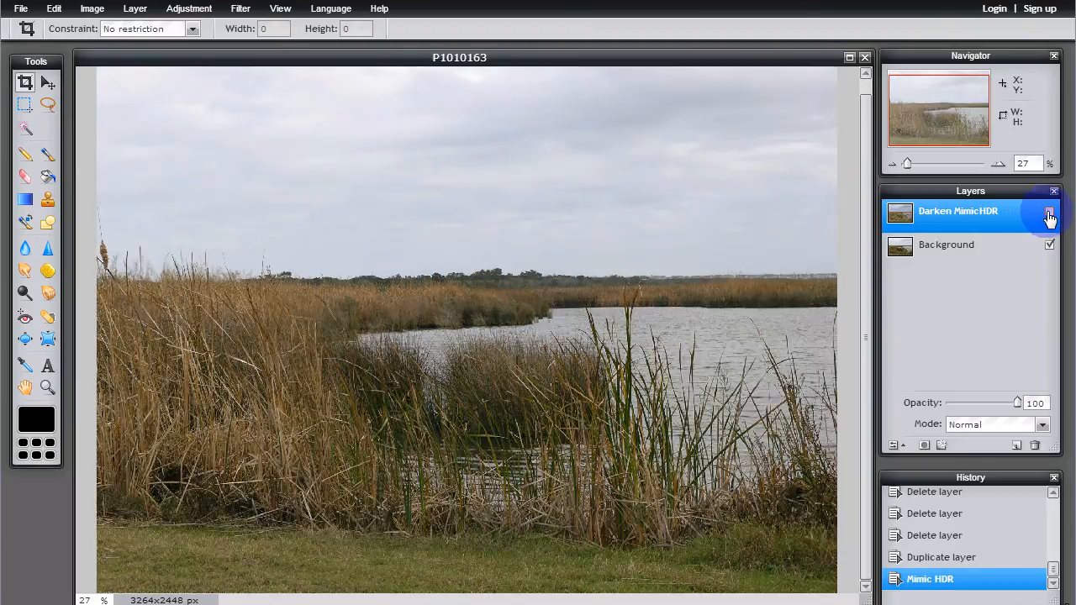
{"action": "left_click", "coordinate": [1049, 213]}
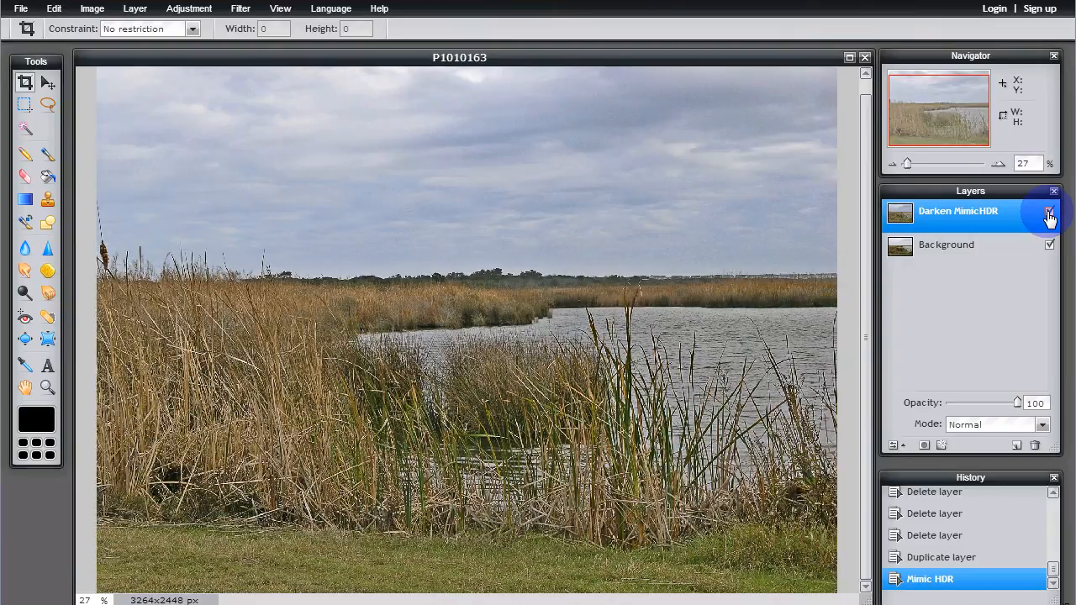
{"action": "left_click", "coordinate": [1049, 213]}
{"action": "left_click", "coordinate": [1049, 214]}
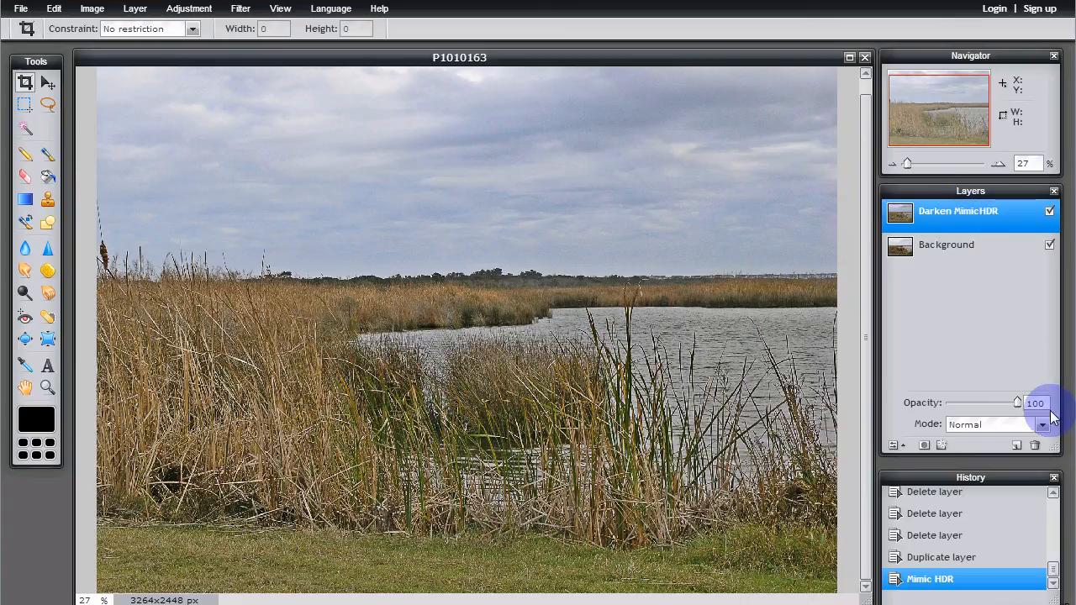
Set the Darken MimicHDR layer's blend mode to Darken
{"action": "left_click", "coordinate": [893, 446]}
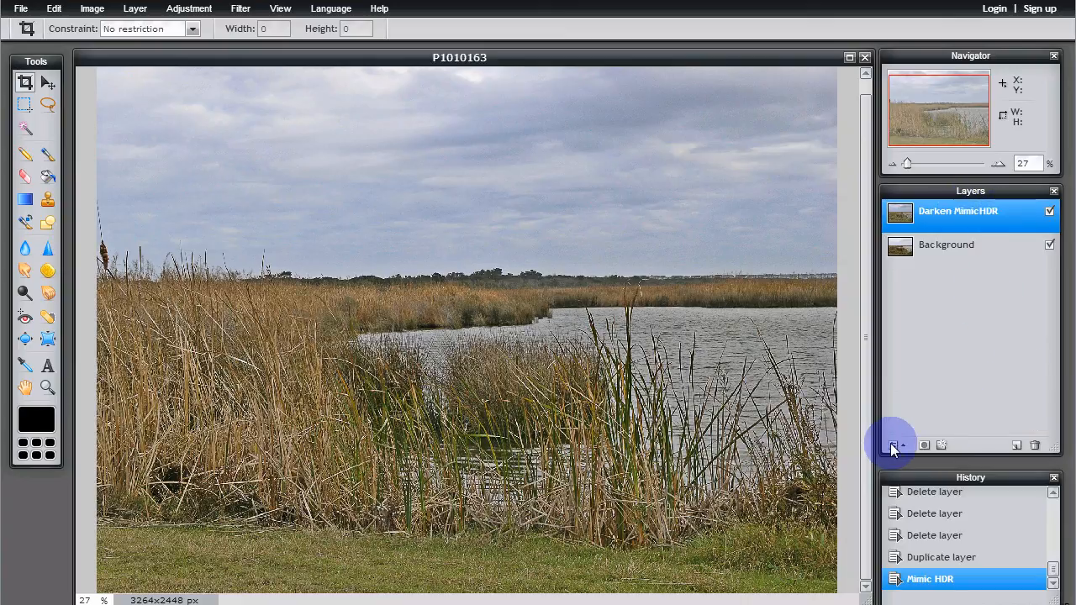
{"action": "left_click", "coordinate": [892, 446]}
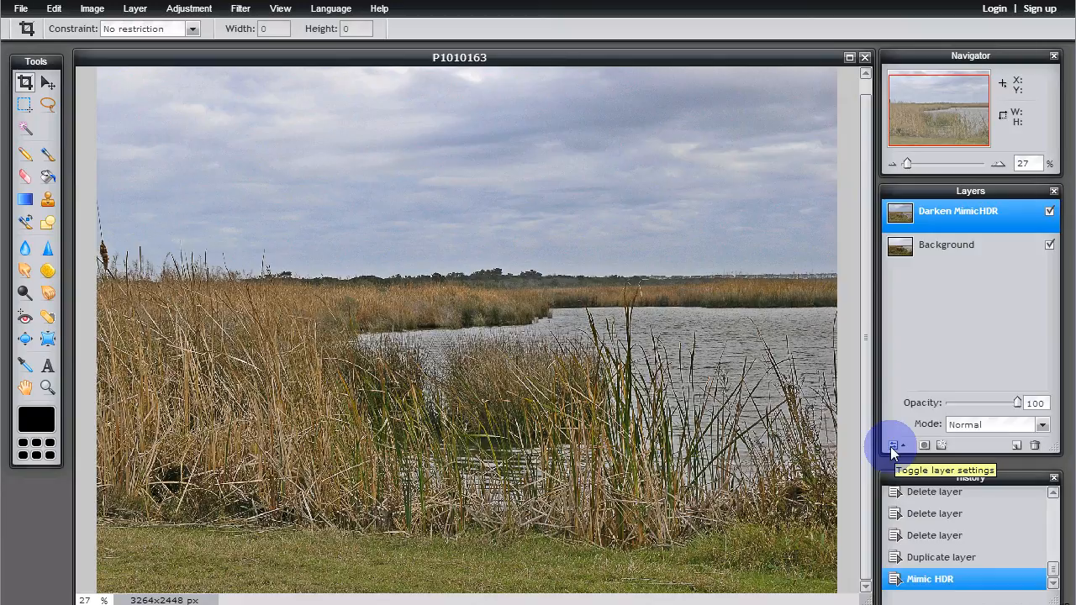
{"action": "left_click", "coordinate": [1000, 427]}
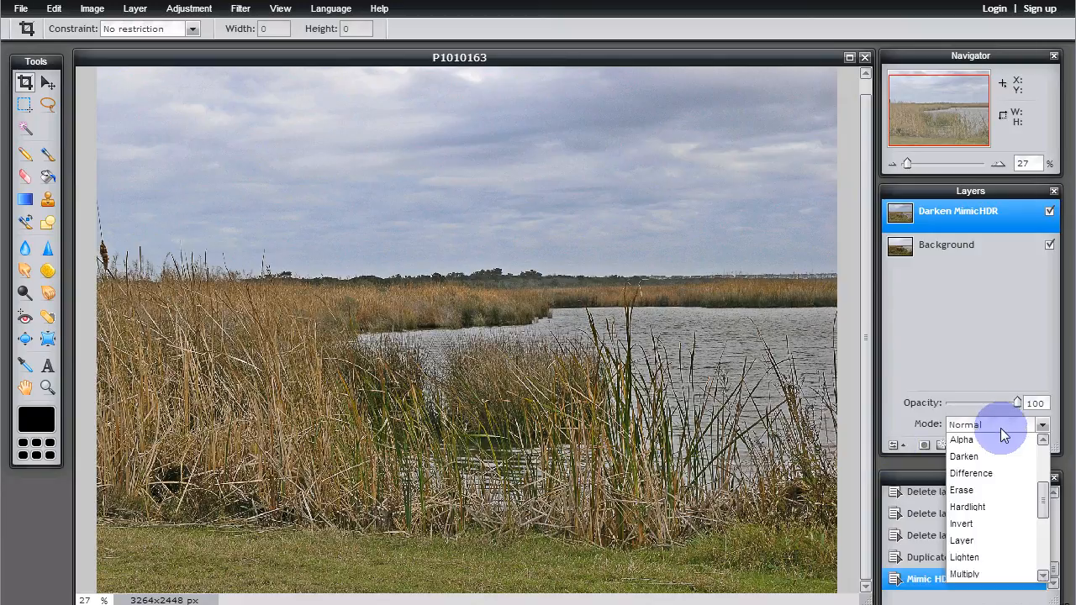
{"action": "left_click", "coordinate": [1002, 459]}
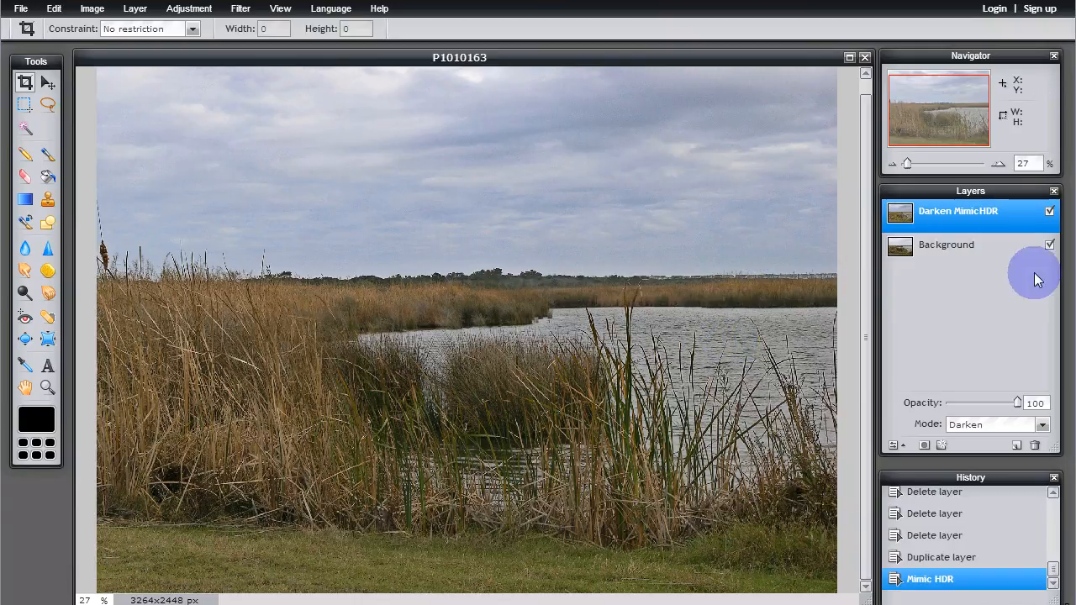
Compare the photo with and without the Darken MimicHDR layer by hiding and showing it repeatedly
{"action": "left_click", "coordinate": [1050, 213]}
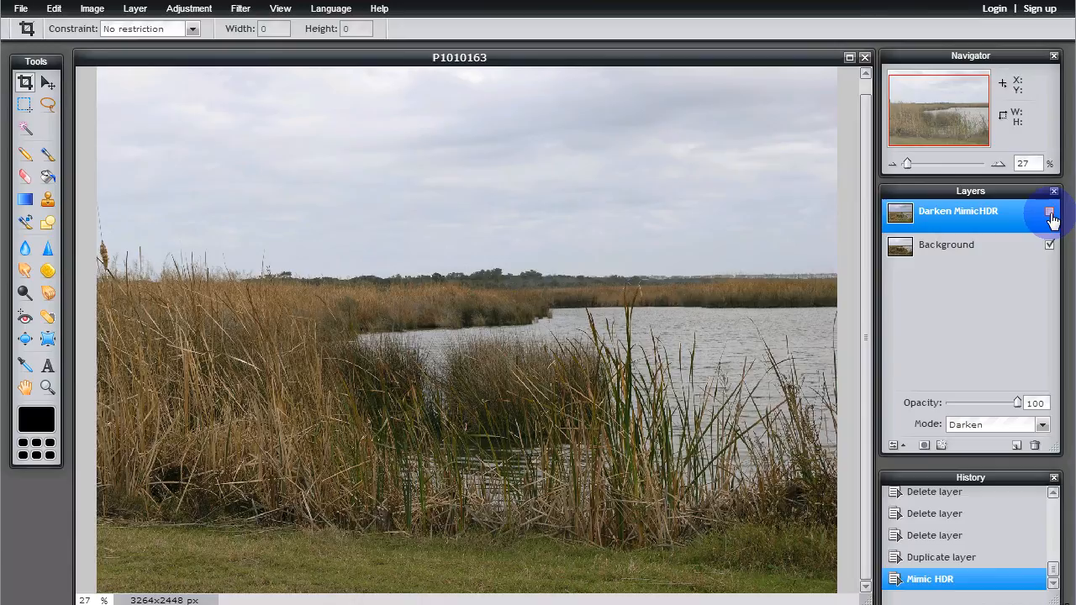
{"action": "left_click", "coordinate": [1050, 213]}
{"action": "left_click", "coordinate": [1049, 213]}
{"action": "left_click", "coordinate": [1050, 212]}
{"action": "left_click", "coordinate": [1050, 213]}
{"action": "left_click", "coordinate": [1050, 213]}
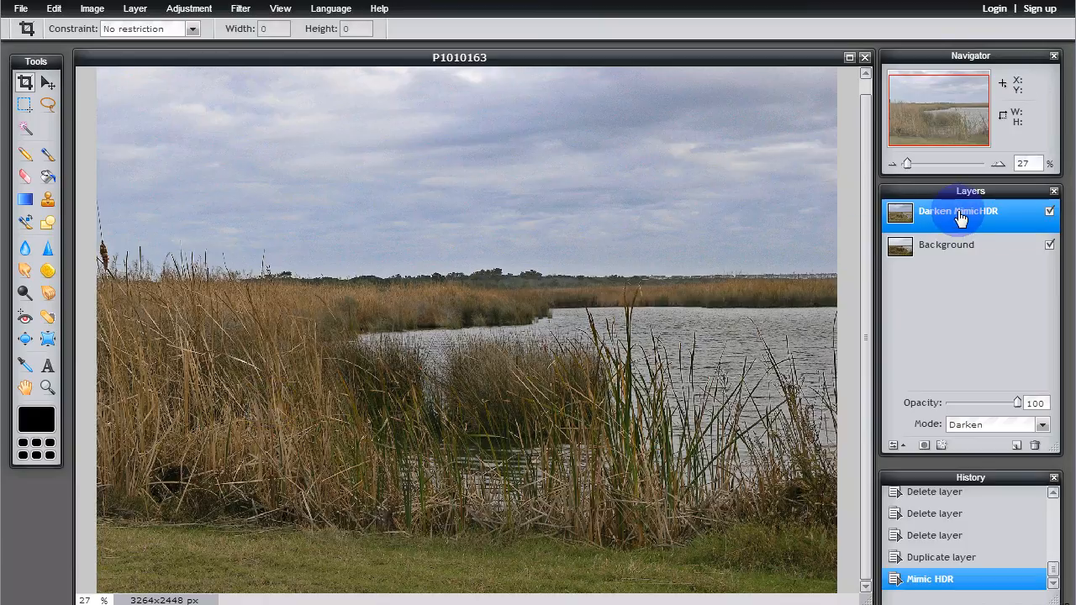
Duplicate the Darken MimicHDR layer and rename the copy "Lighten MimicHDR"
{"action": "left_click_drag", "start_coordinate": [960, 216], "coordinate": [1016, 444]}
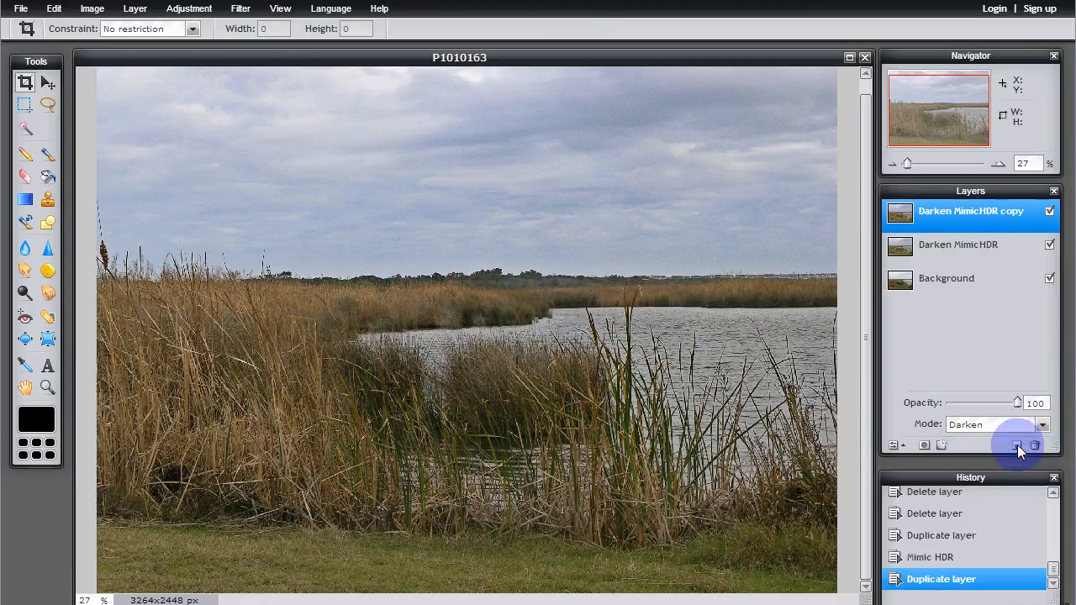
{"action": "double_click", "coordinate": [959, 217]}
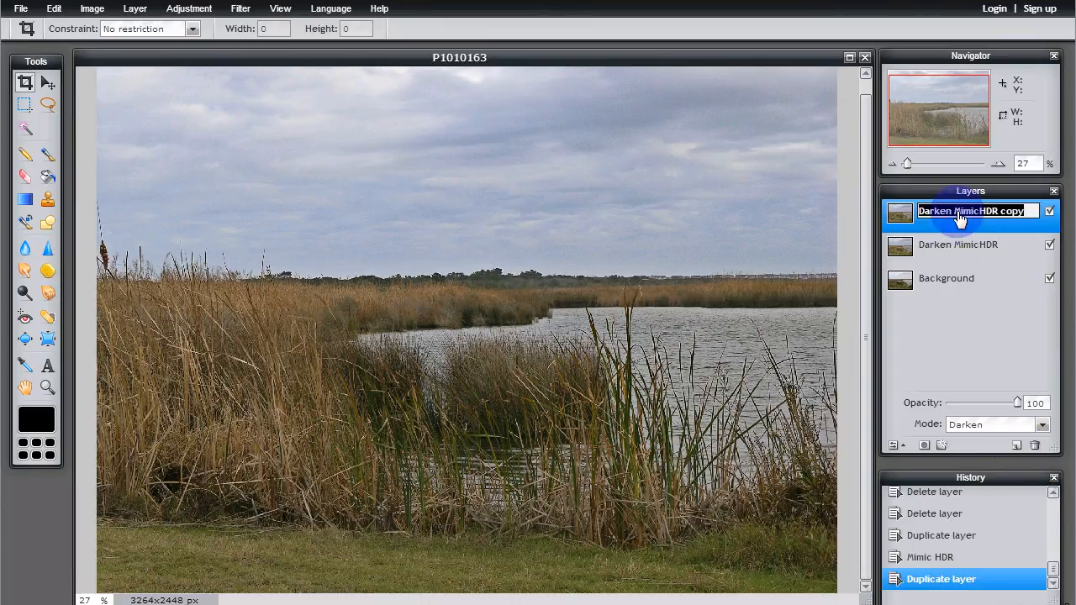
{"action": "key", "text": "Home"}
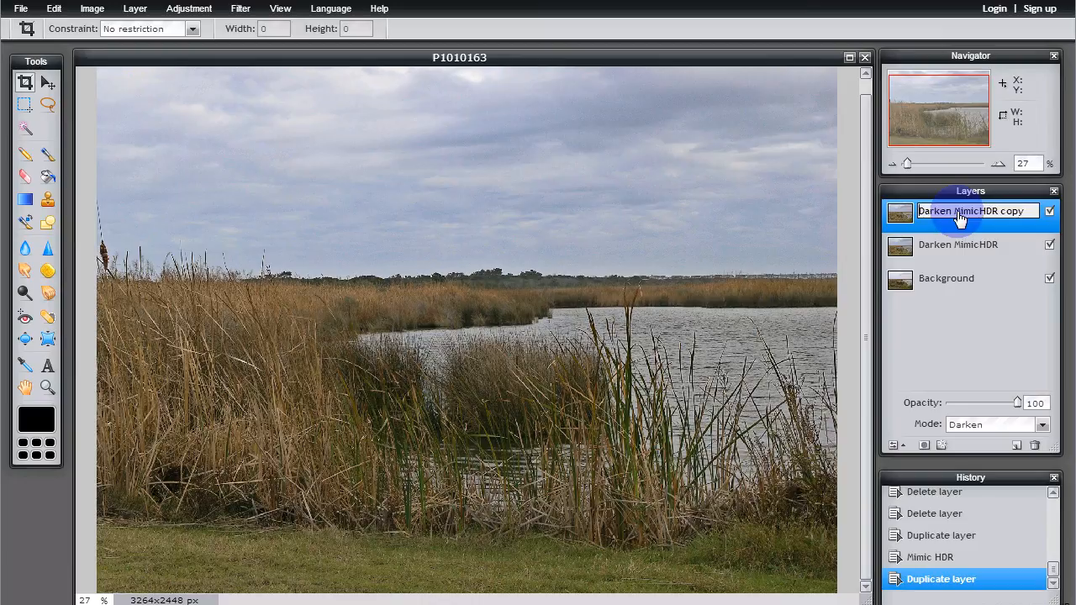
{"action": "key", "text": "Delete"}
{"action": "key", "text": "Delete"}
{"action": "key", "text": "Delete"}
{"action": "key", "text": "Delete"}
{"action": "type", "text": "Light"}
{"action": "key", "text": "Return"}
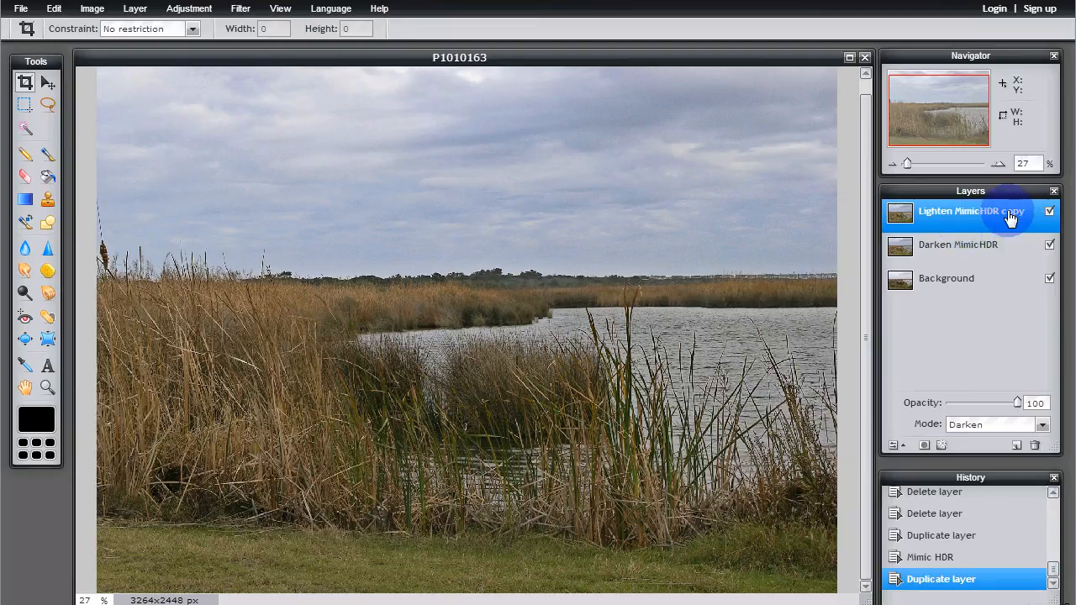
{"action": "double_click", "coordinate": [1008, 215]}
{"action": "left_click", "coordinate": [1008, 215]}
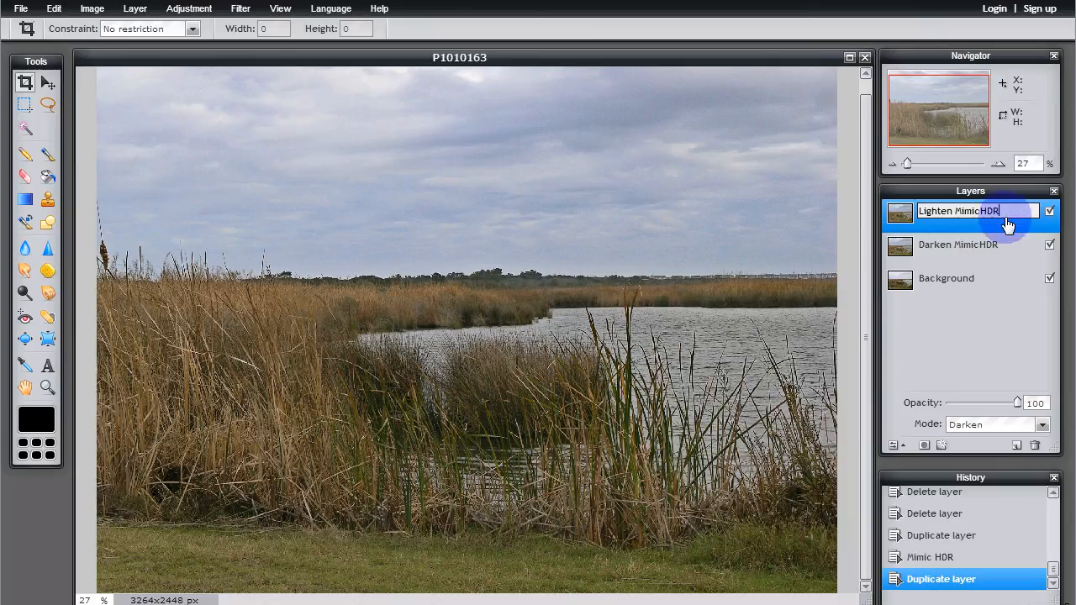
{"action": "key", "text": "Return"}
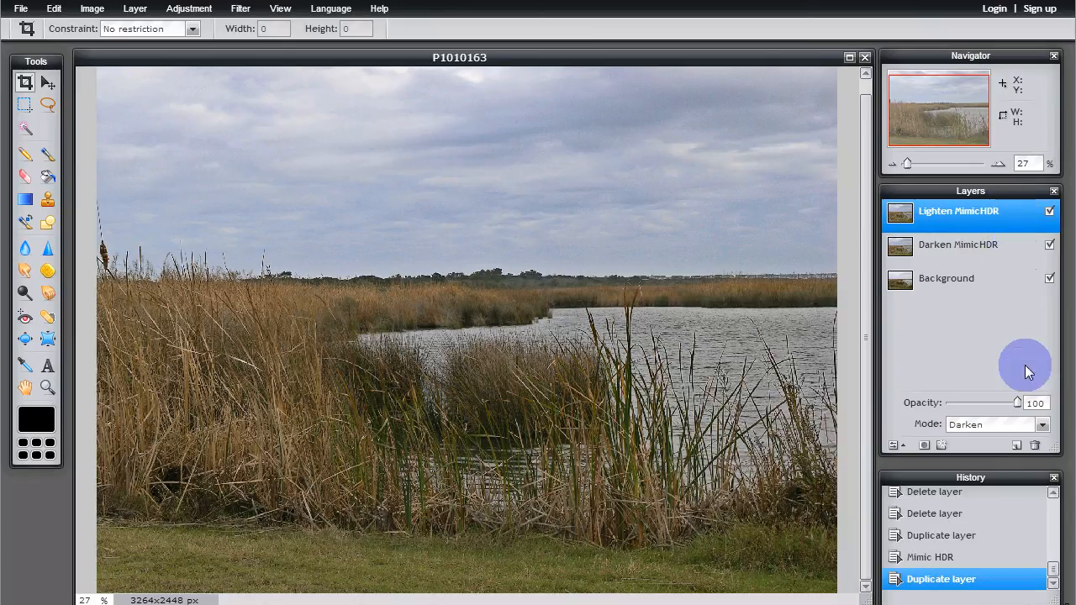
Set the Lighten MimicHDR layer's blend mode to Lighten and its opacity to 74
{"action": "left_click", "coordinate": [1043, 426]}
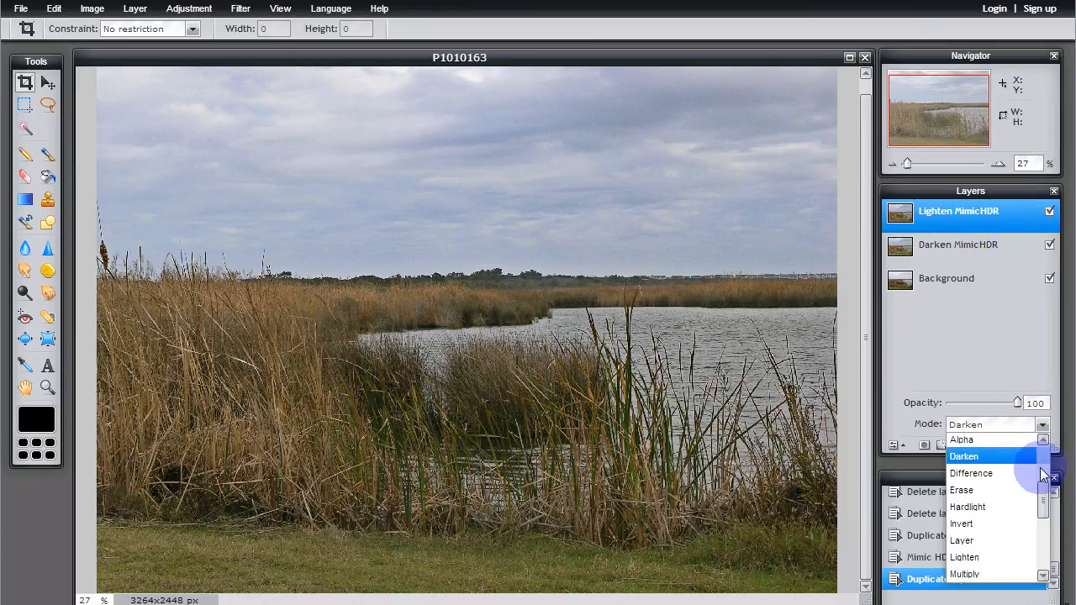
{"action": "left_click_drag", "start_coordinate": [1039, 494], "coordinate": [1028, 529]}
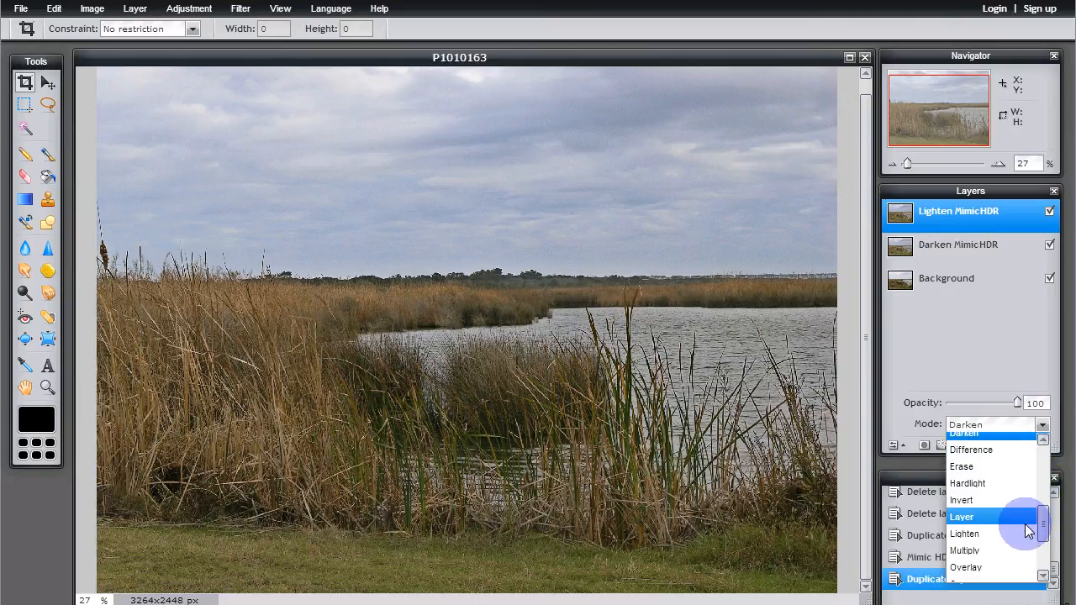
{"action": "left_click", "coordinate": [1019, 535]}
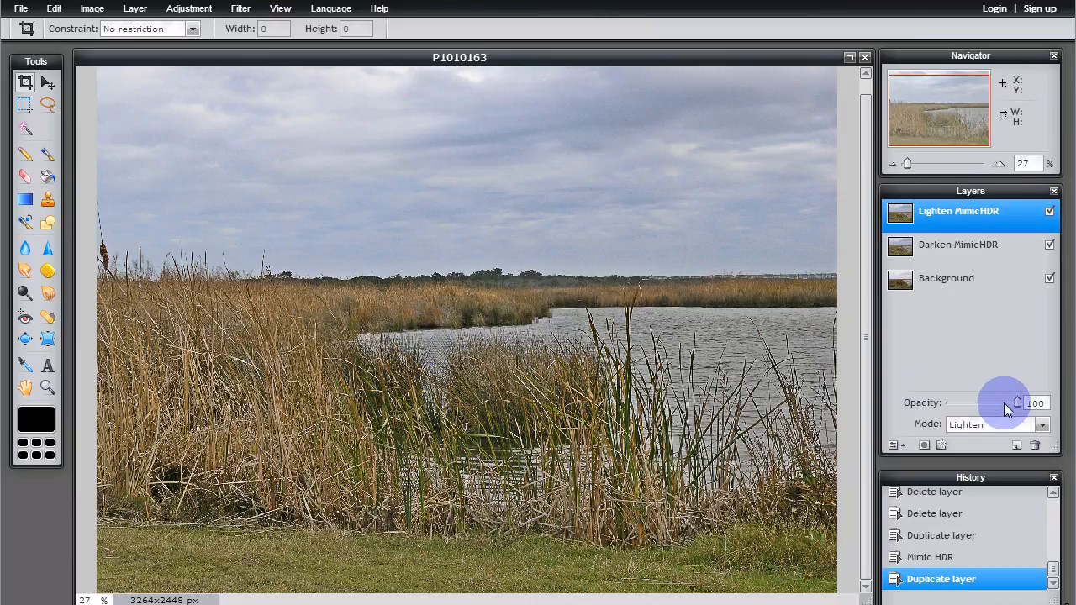
{"action": "left_click_drag", "start_coordinate": [1014, 400], "coordinate": [982, 413]}
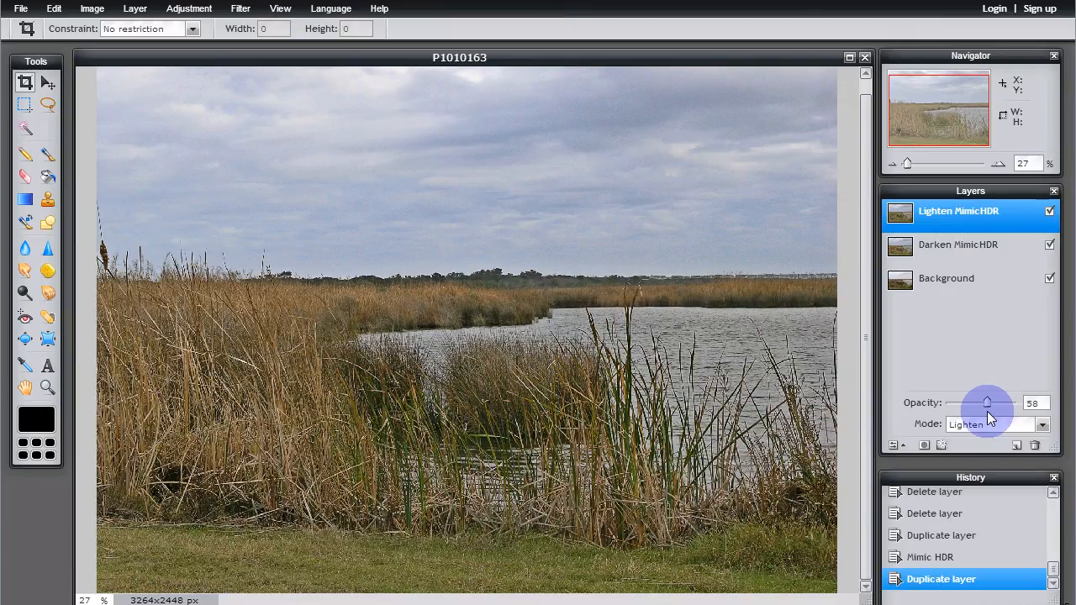
{"action": "left_click_drag", "start_coordinate": [989, 412], "coordinate": [1001, 413]}
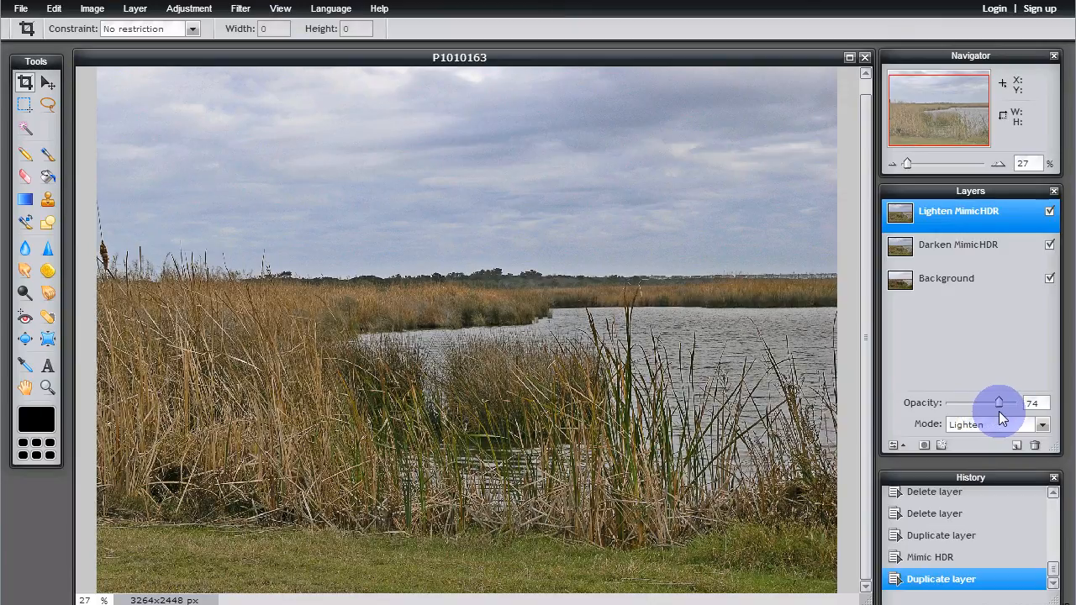
Hide and reshow both MimicHDR layers to compare with the original, and set the Lighten MimicHDR layer's opacity to 46
{"action": "left_click", "coordinate": [1049, 249]}
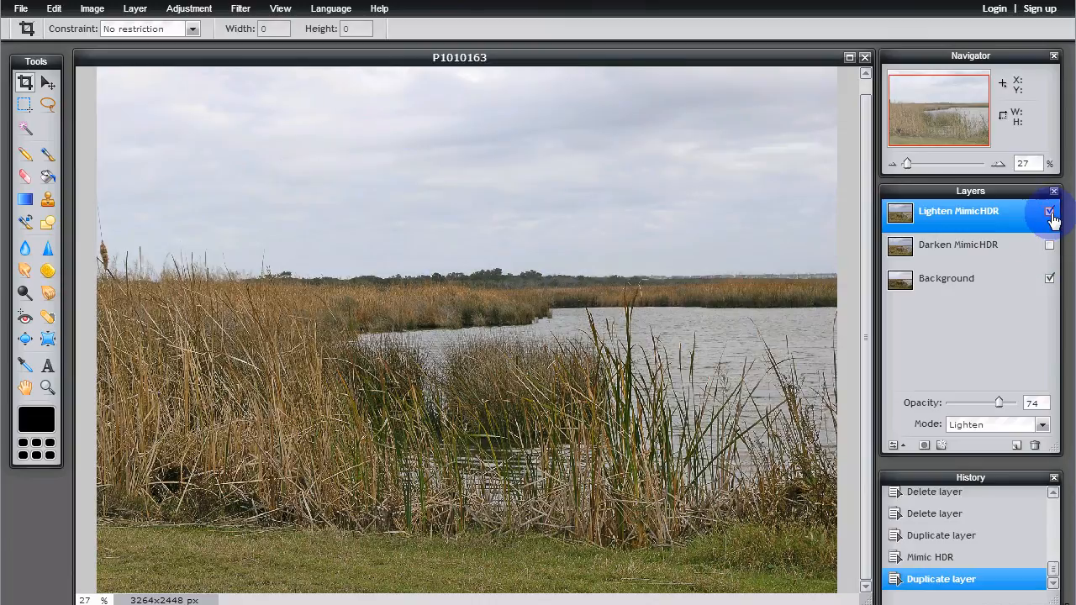
{"action": "left_click", "coordinate": [1051, 214]}
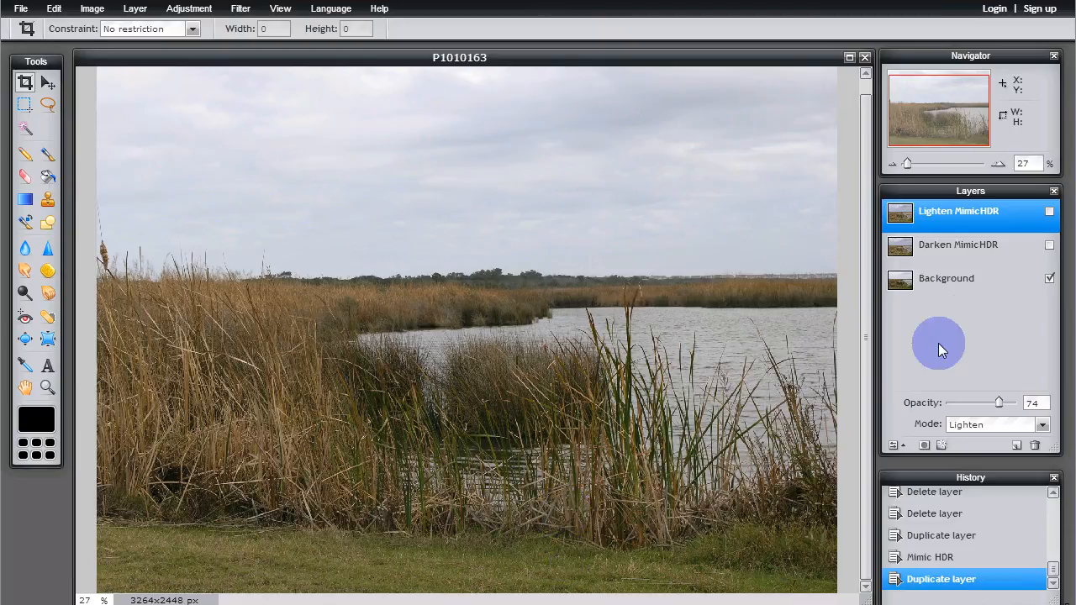
{"action": "left_click", "coordinate": [1047, 245]}
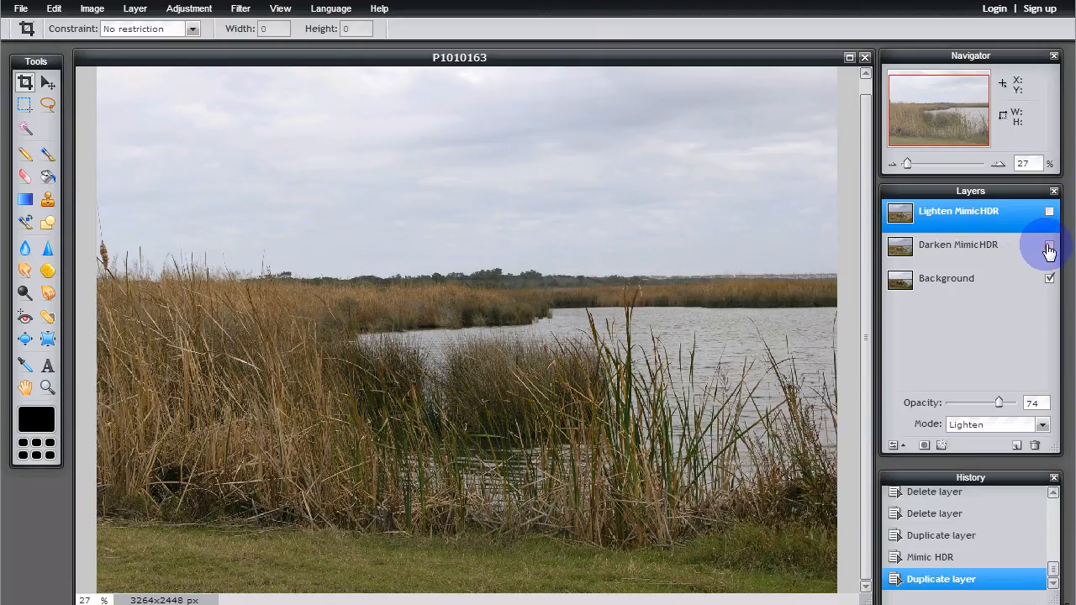
{"action": "left_click", "coordinate": [1049, 213]}
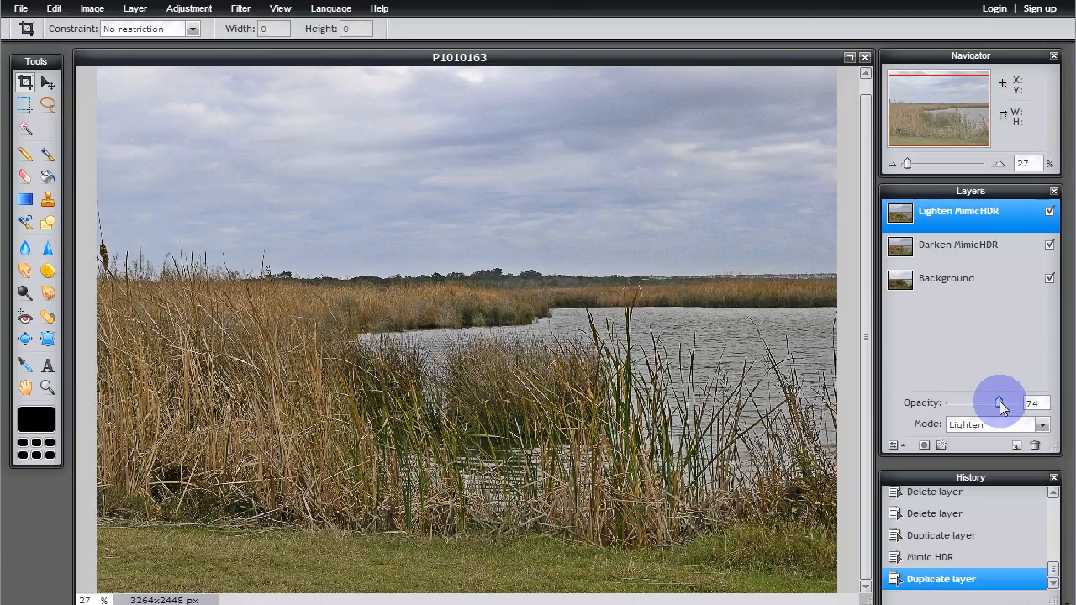
{"action": "left_click_drag", "start_coordinate": [1000, 404], "coordinate": [979, 404]}
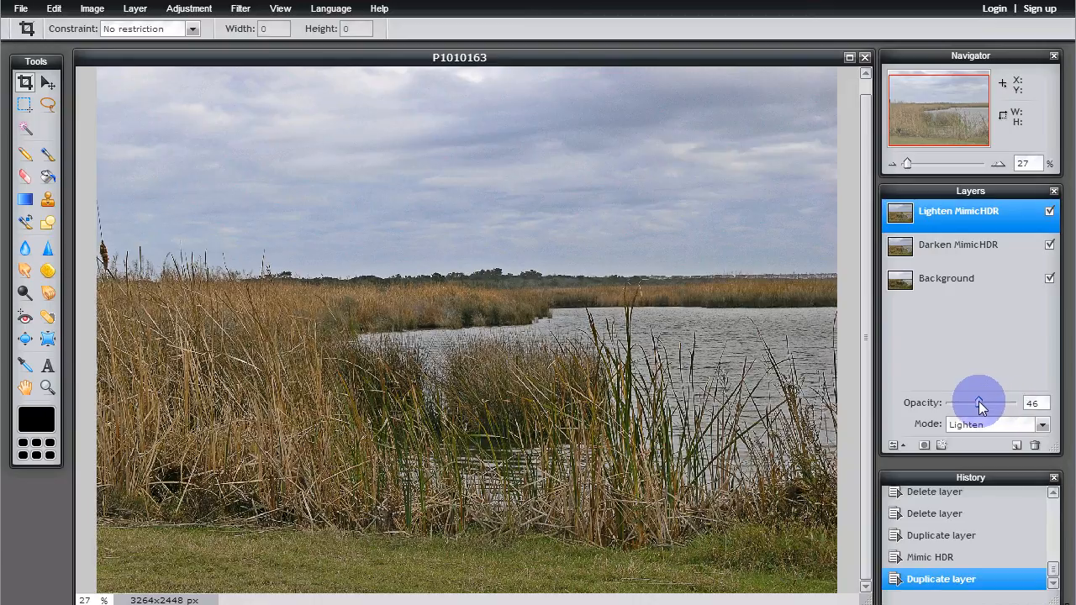
Duplicate the Background layer and set the copy to Hardlight blend mode with an opacity of 65
{"action": "left_click", "coordinate": [956, 293]}
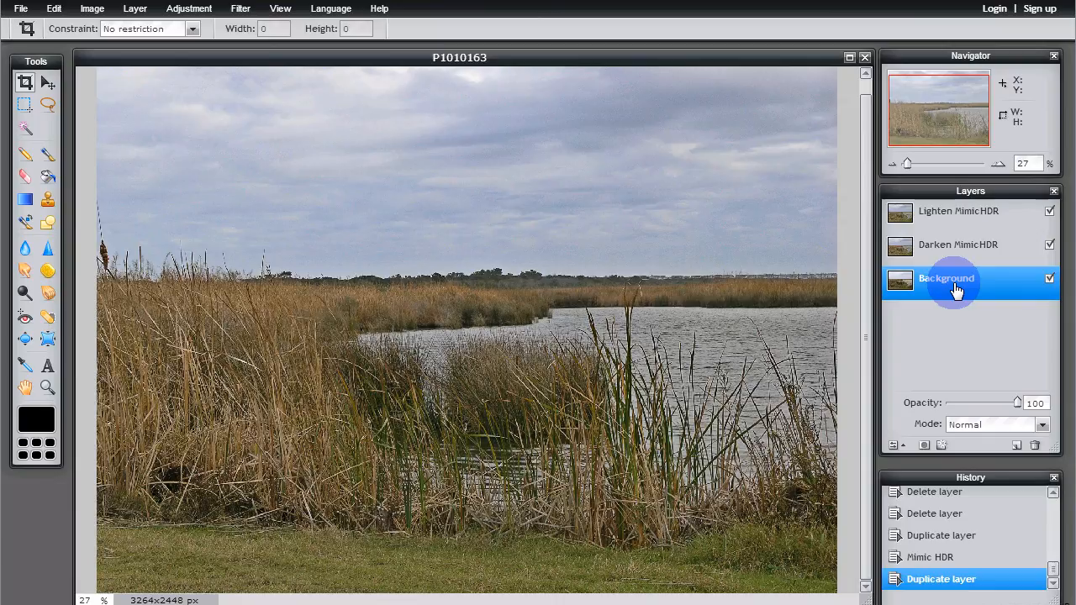
{"action": "left_click_drag", "start_coordinate": [955, 293], "coordinate": [1015, 443]}
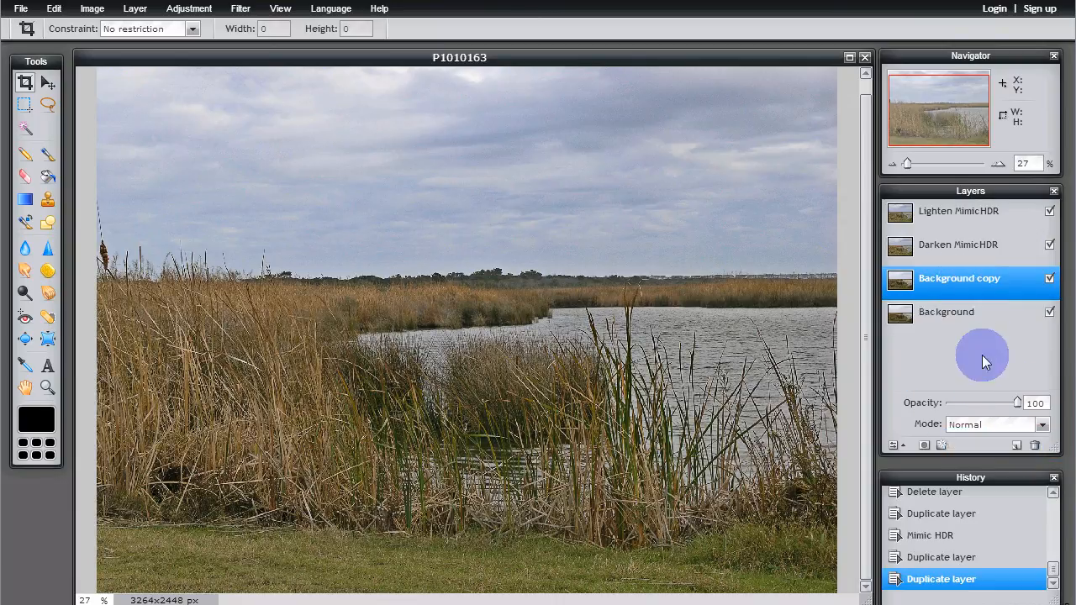
{"action": "left_click", "coordinate": [1043, 425]}
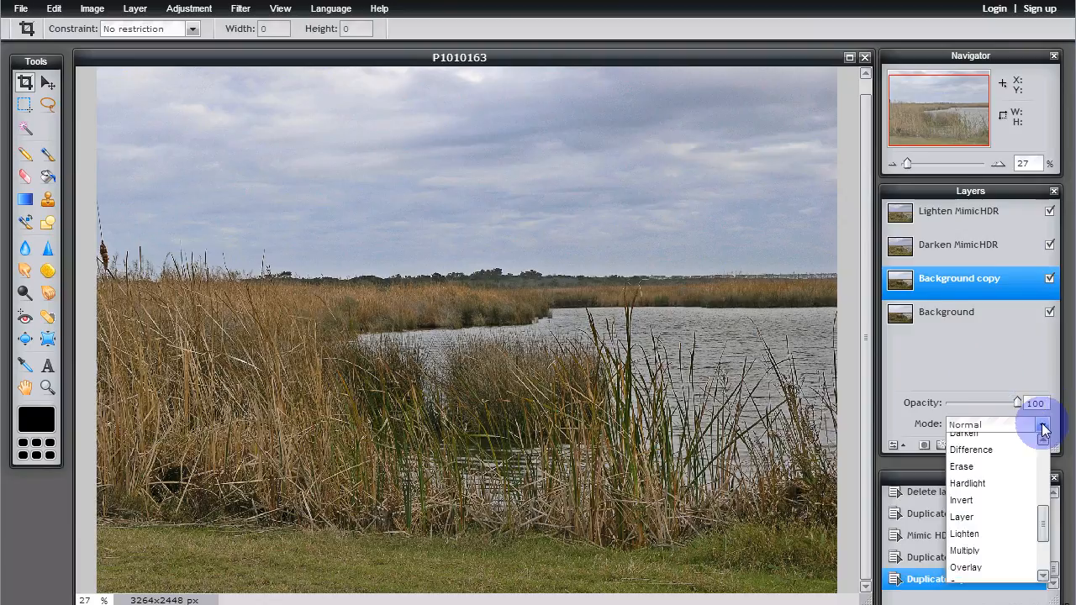
{"action": "left_click", "coordinate": [997, 486]}
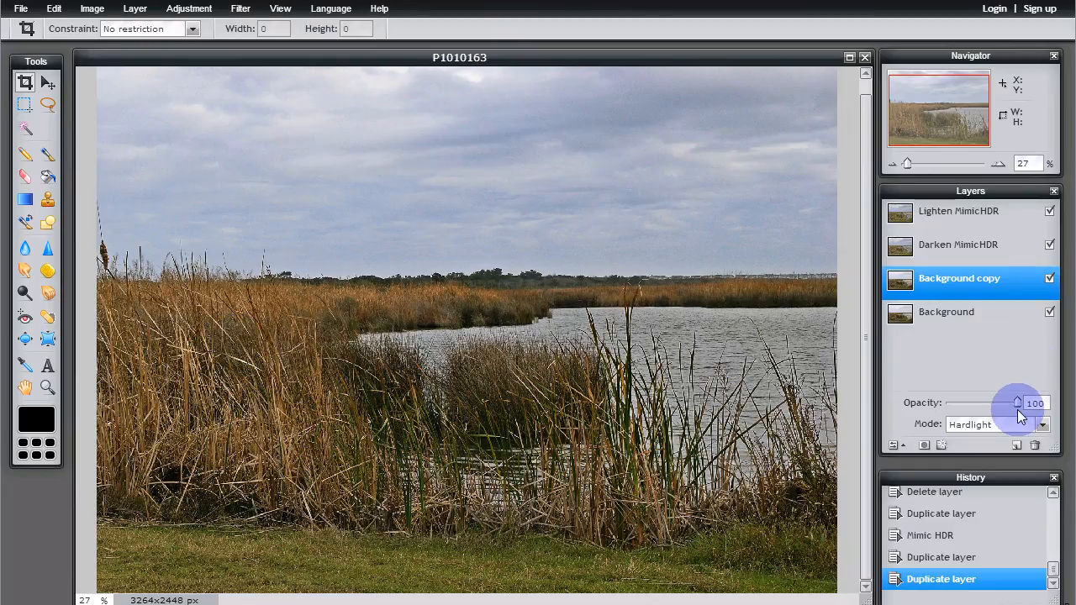
{"action": "left_click_drag", "start_coordinate": [1017, 403], "coordinate": [992, 422]}
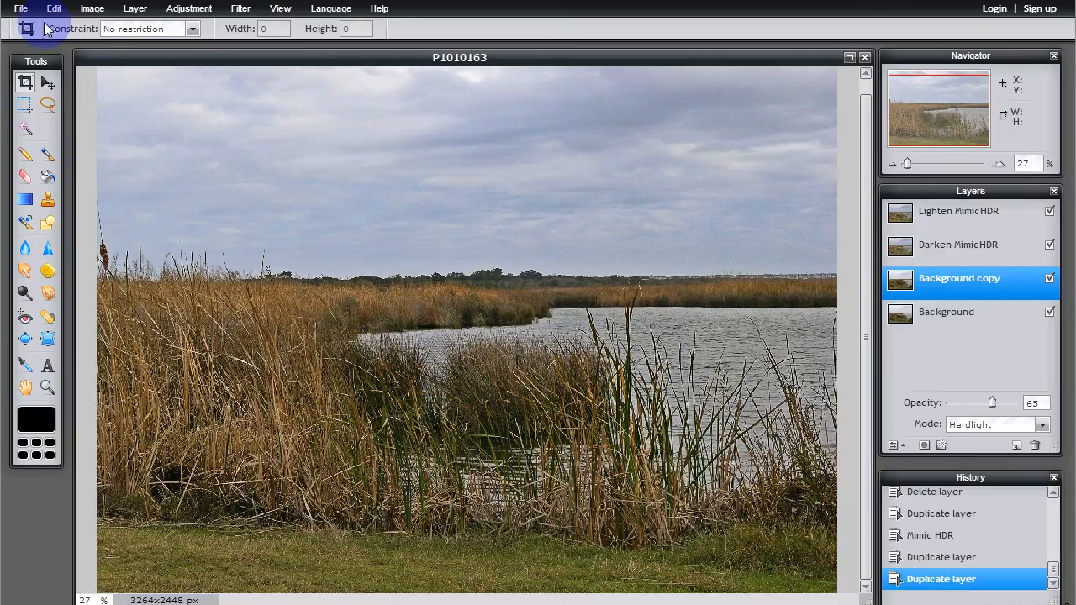
Save the layered image to the computer in PXD format as "P1010163 MimicHDR Blending Modes"
{"action": "left_click", "coordinate": [20, 8]}
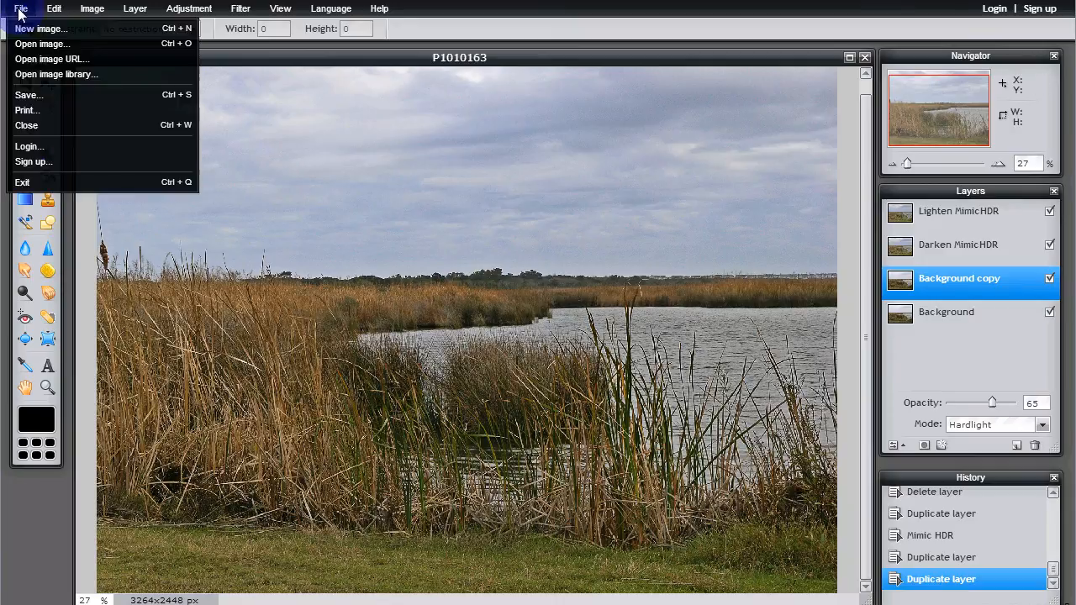
{"action": "left_click", "coordinate": [42, 94]}
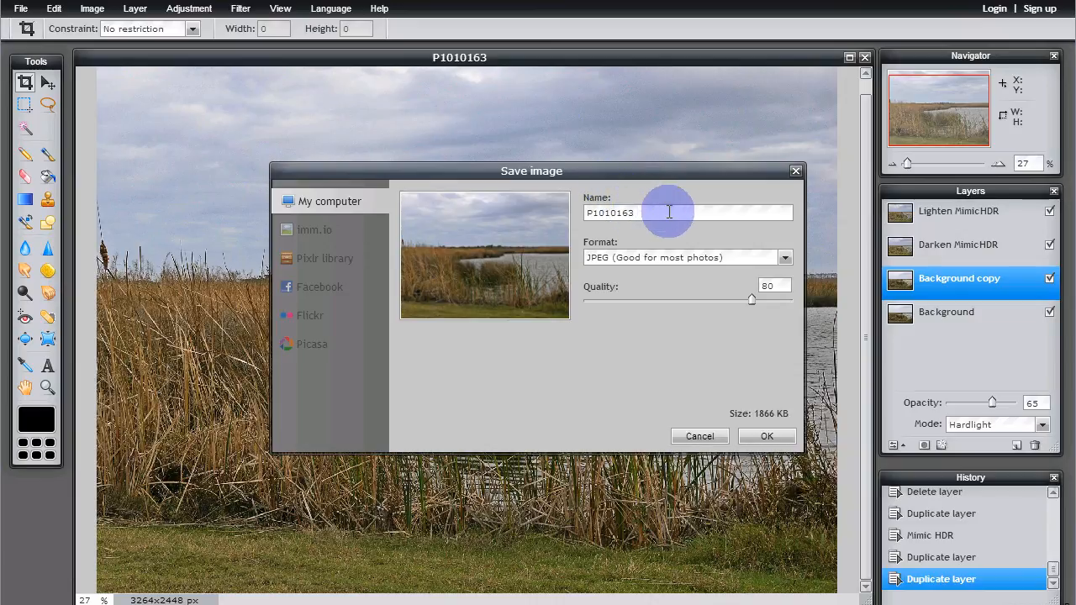
{"action": "type", "text": "MimicHDR Blending Modes"}
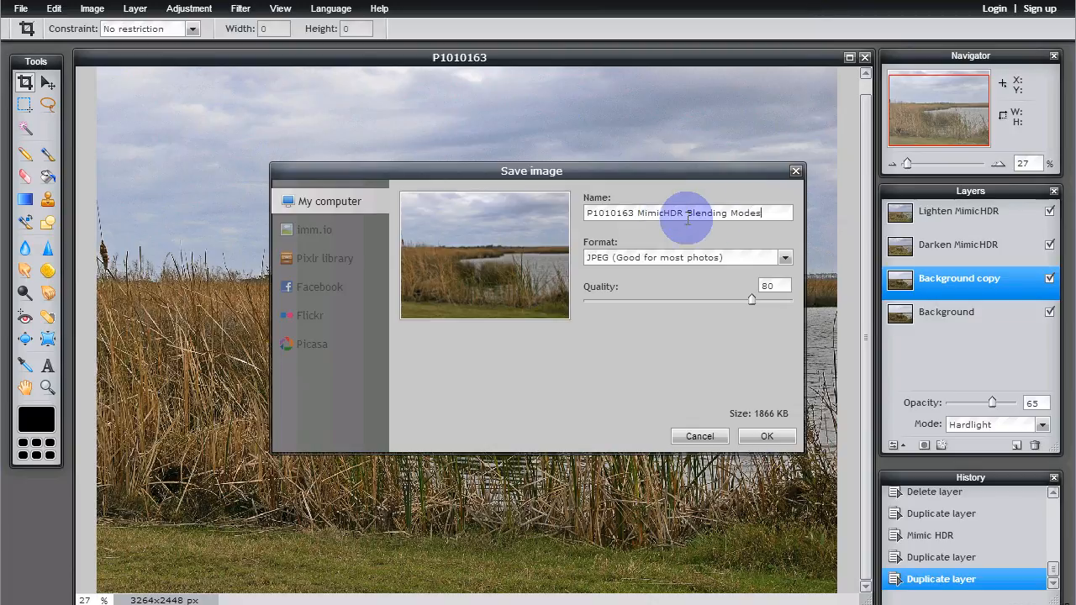
{"action": "left_click", "coordinate": [769, 258]}
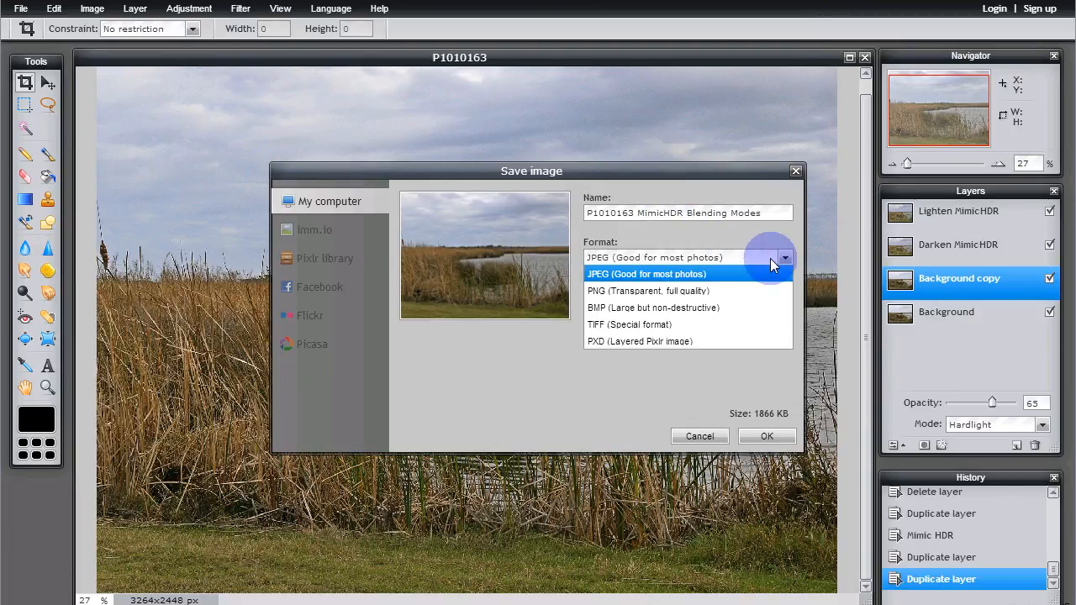
{"action": "left_click", "coordinate": [661, 341]}
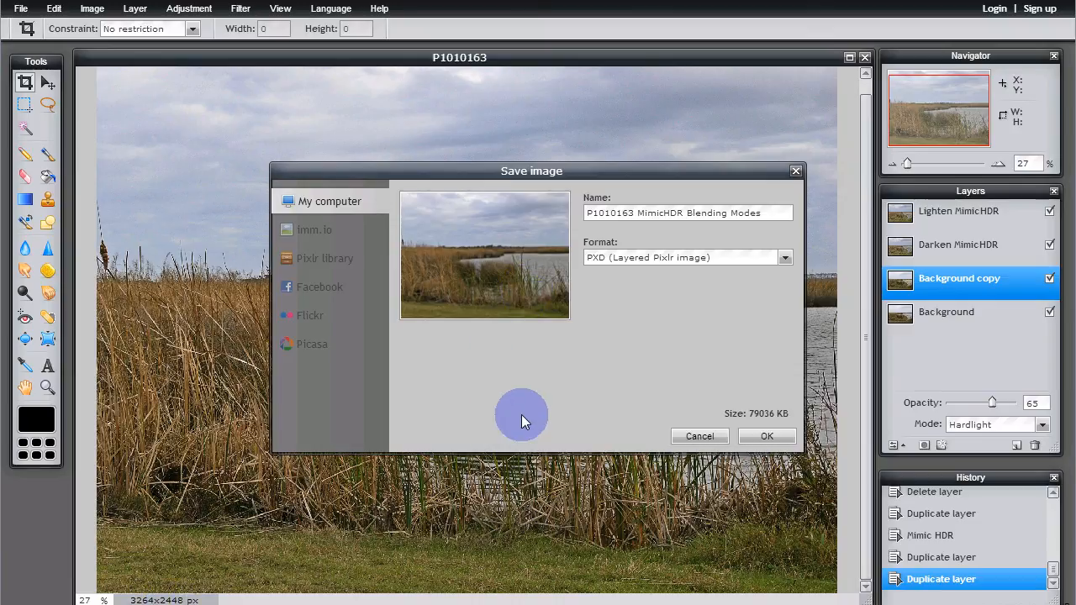
{"action": "left_click", "coordinate": [765, 438]}
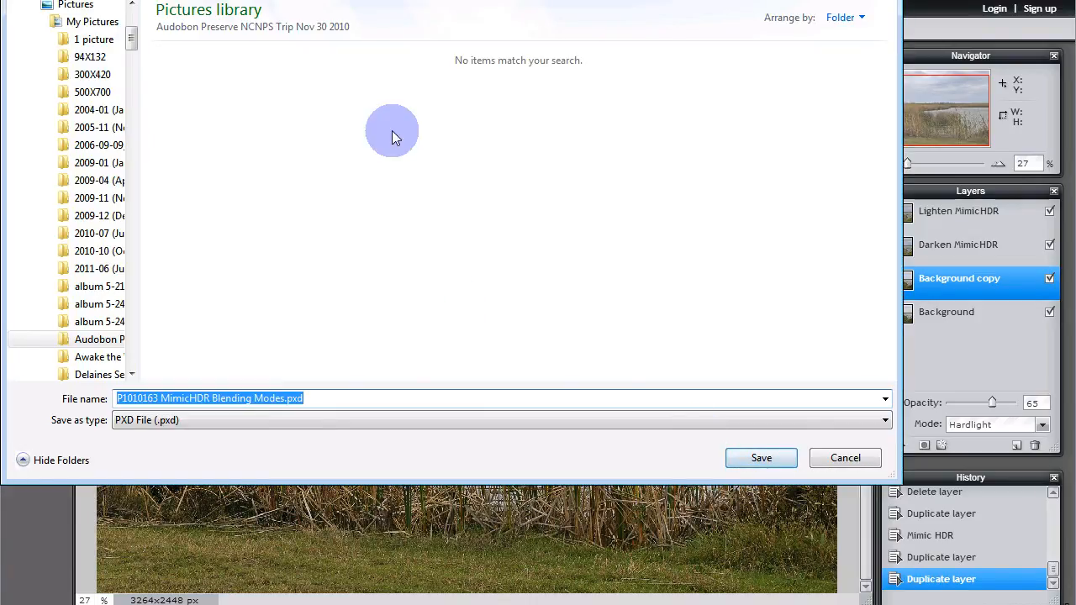
{"action": "left_click", "coordinate": [753, 461]}
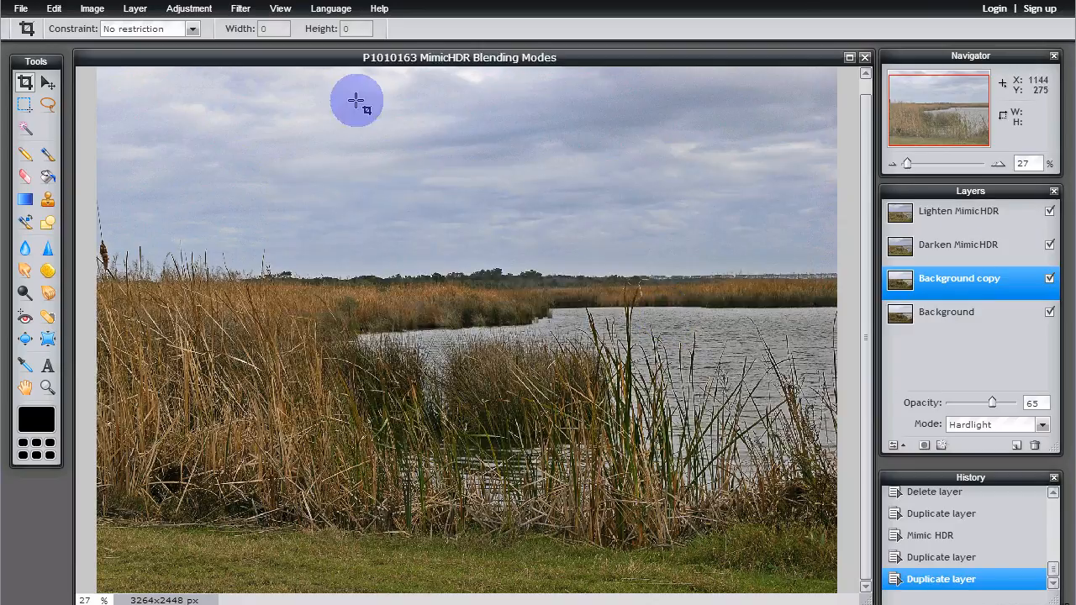
Flatten the image into a single layer and duplicate the resulting Background layer
{"action": "left_click", "coordinate": [88, 9]}
{"action": "mouse_move", "coordinate": [143, 11]}
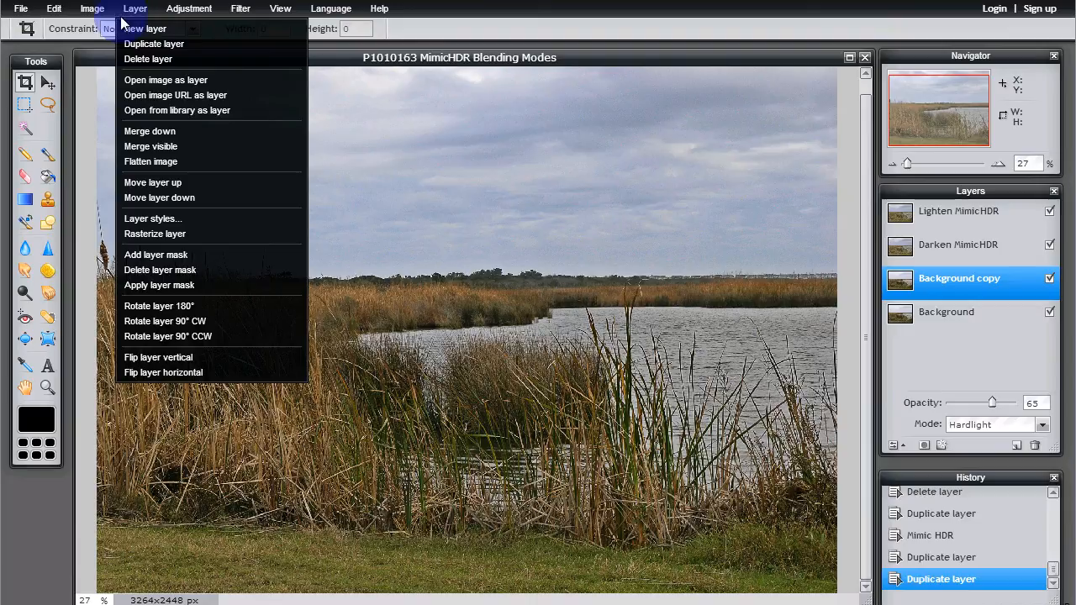
{"action": "left_click", "coordinate": [177, 162]}
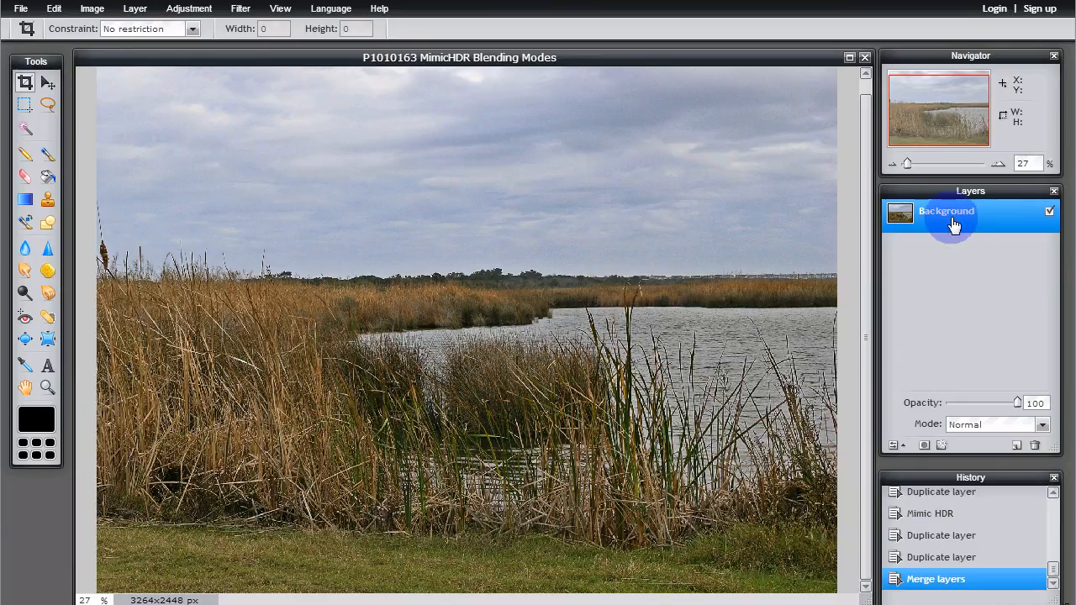
{"action": "left_click_drag", "start_coordinate": [952, 223], "coordinate": [1016, 442]}
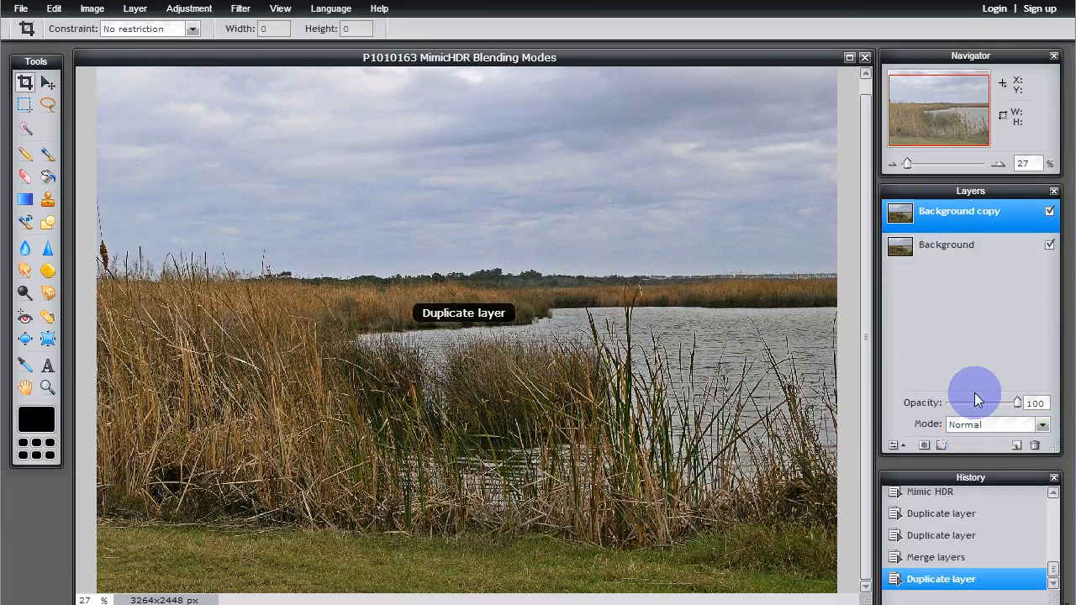
Brighten the Background copy with Curves by raising the shadow, midtone and highlight points and moving the white point slightly inward
{"action": "left_click", "coordinate": [241, 12]}
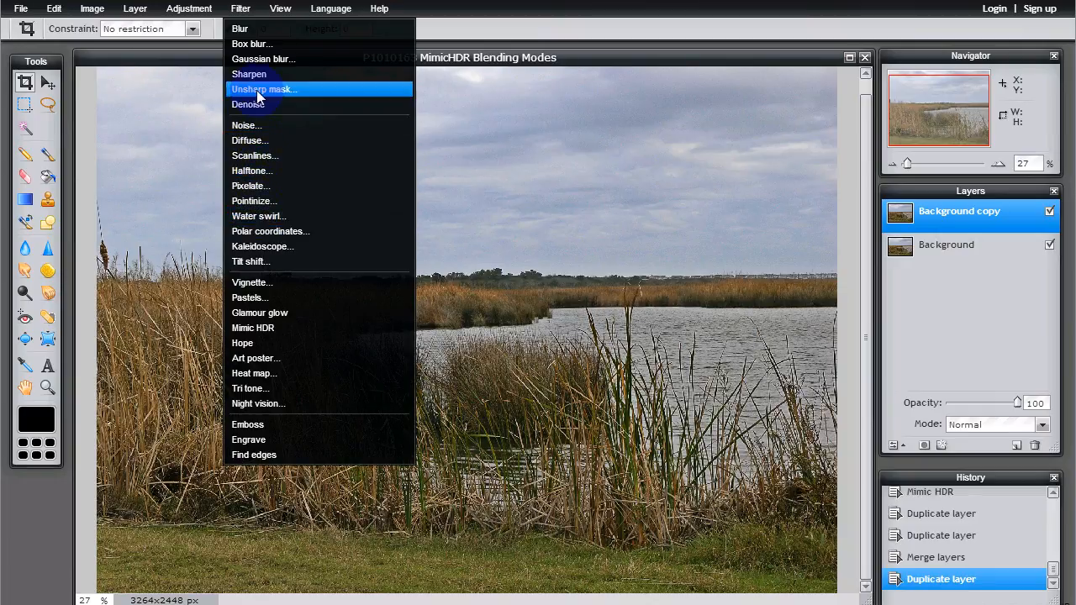
{"action": "left_click", "coordinate": [188, 9]}
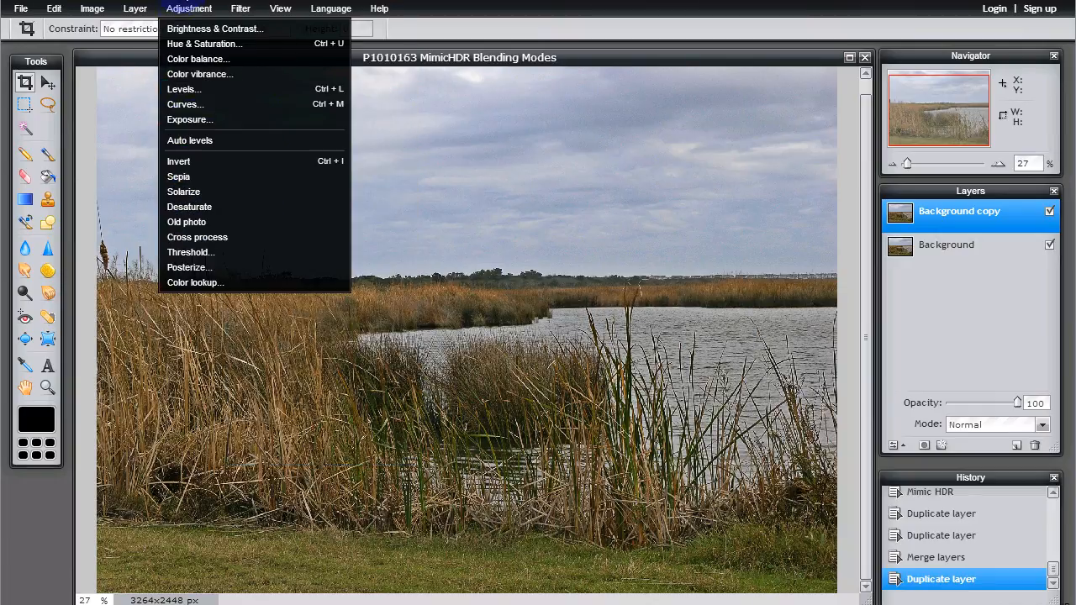
{"action": "left_click", "coordinate": [210, 105]}
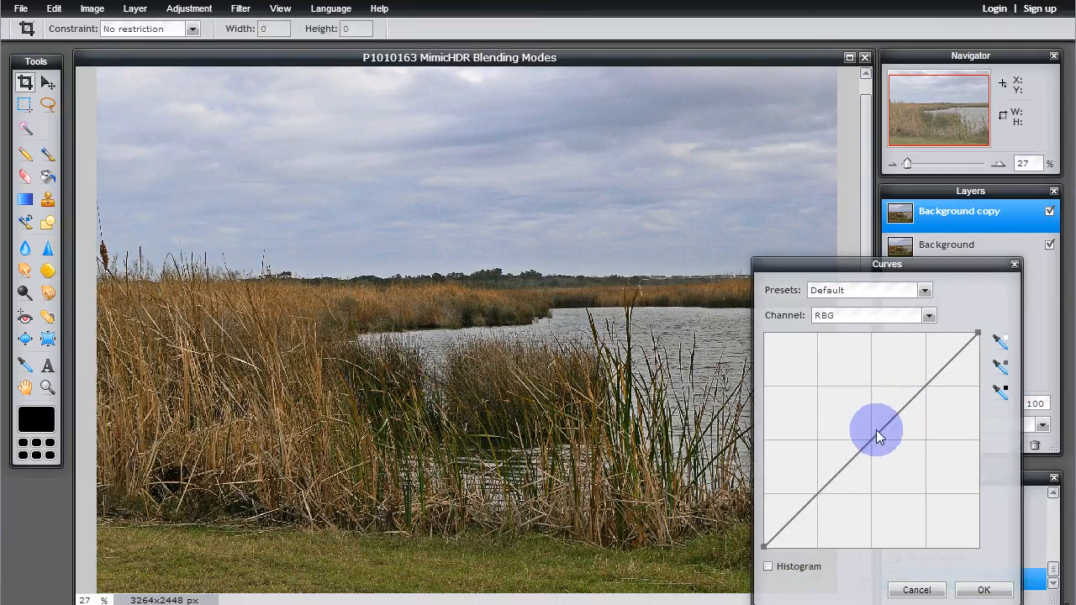
{"action": "left_click_drag", "start_coordinate": [871, 444], "coordinate": [871, 401]}
{"action": "left_click_drag", "start_coordinate": [870, 393], "coordinate": [874, 421]}
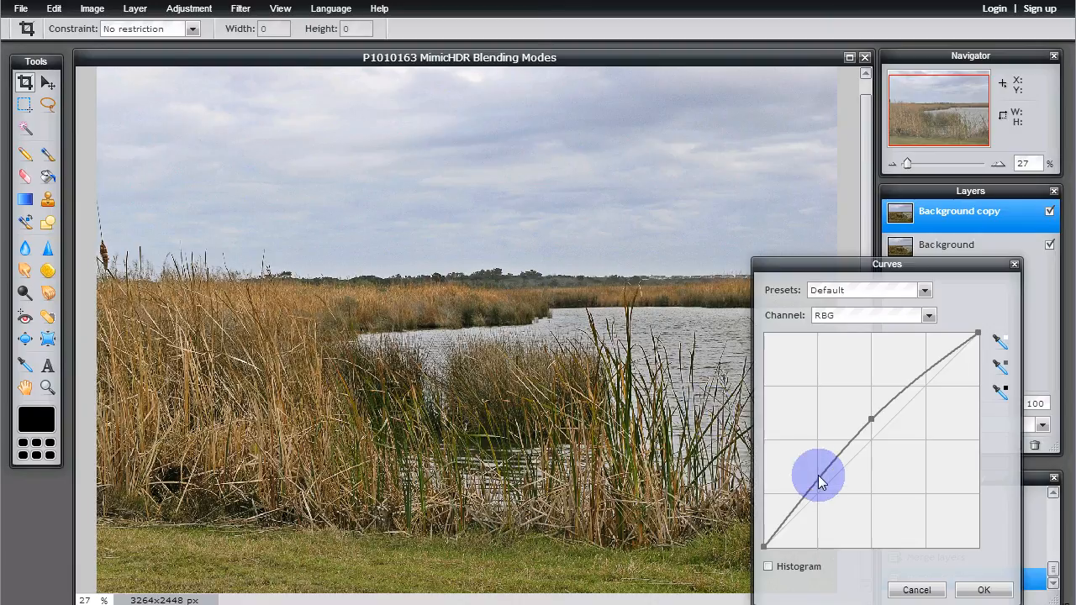
{"action": "mouse_move", "coordinate": [821, 482]}
{"action": "left_mouse_down"}
{"action": "mouse_move", "coordinate": [809, 468]}
{"action": "mouse_move", "coordinate": [817, 476]}
{"action": "left_mouse_up"}
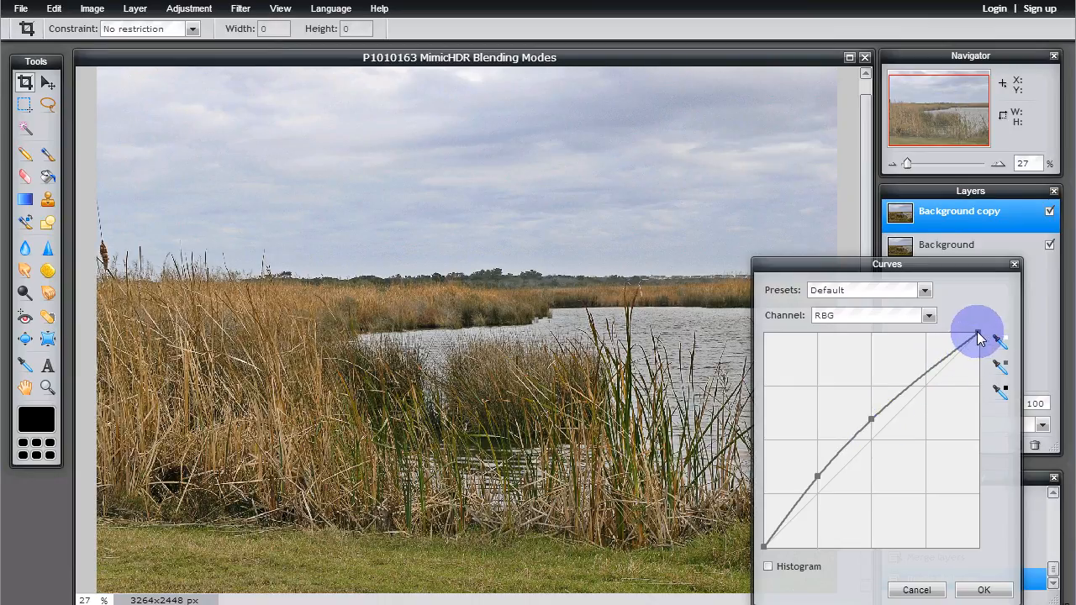
{"action": "mouse_move", "coordinate": [971, 340]}
{"action": "left_mouse_down"}
{"action": "mouse_move", "coordinate": [943, 338]}
{"action": "mouse_move", "coordinate": [987, 333]}
{"action": "mouse_move", "coordinate": [965, 340]}
{"action": "mouse_move", "coordinate": [985, 338]}
{"action": "mouse_move", "coordinate": [968, 356]}
{"action": "mouse_move", "coordinate": [942, 354]}
{"action": "mouse_move", "coordinate": [959, 344]}
{"action": "left_mouse_up"}
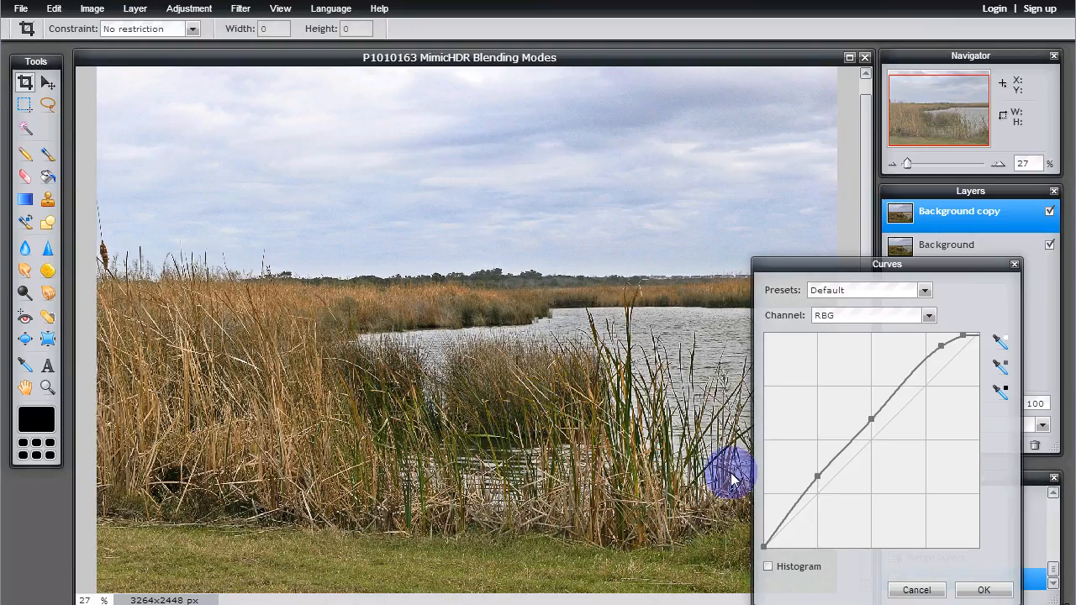
{"action": "left_click", "coordinate": [977, 590]}
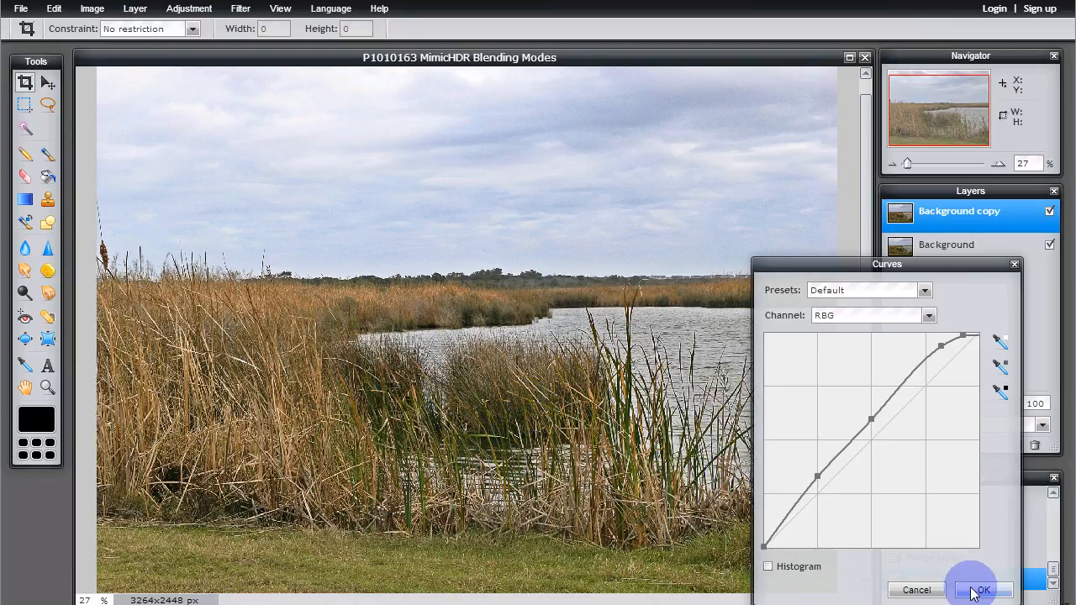
Hide and reshow the Background copy layer to compare the curves edit, and try a lower opacity before restoring it to 100
{"action": "left_click", "coordinate": [1049, 212]}
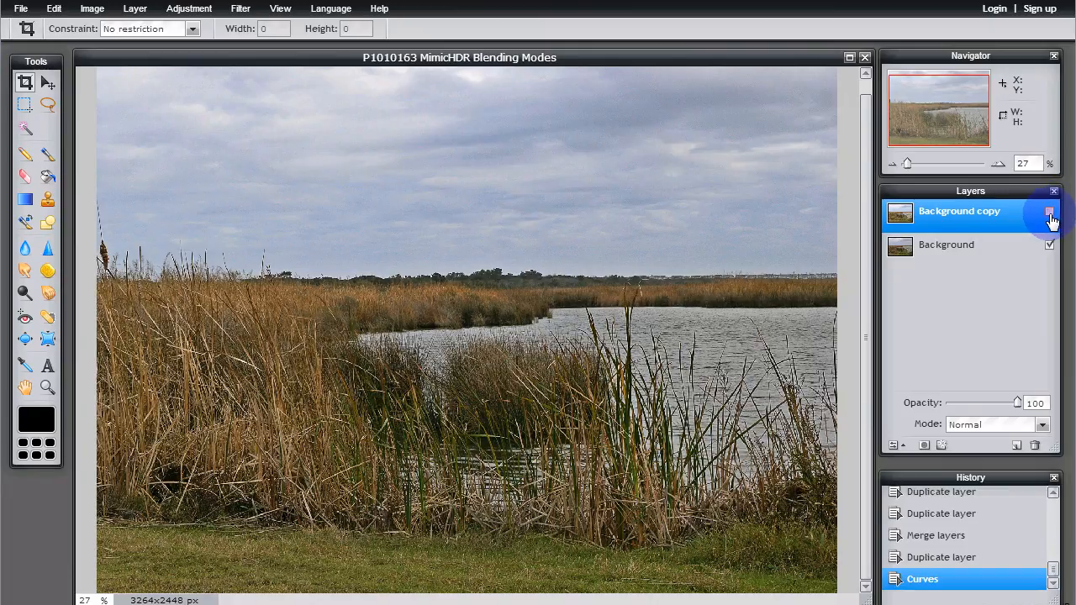
{"action": "left_click", "coordinate": [1050, 212]}
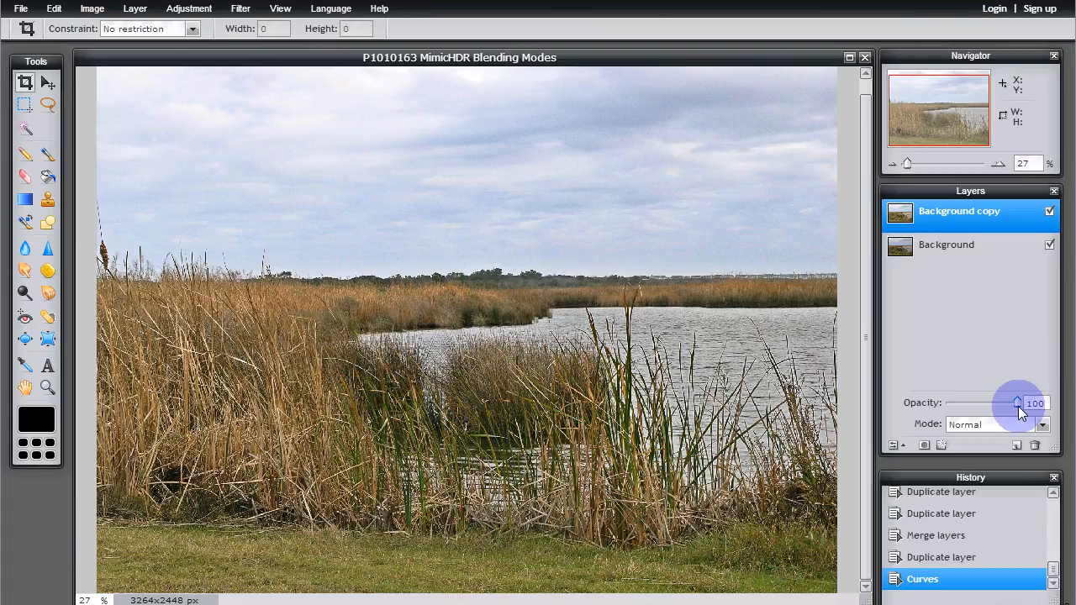
{"action": "mouse_move", "coordinate": [1017, 406]}
{"action": "left_mouse_down"}
{"action": "mouse_move", "coordinate": [974, 411]}
{"action": "mouse_move", "coordinate": [1040, 413]}
{"action": "mouse_move", "coordinate": [992, 416]}
{"action": "mouse_move", "coordinate": [1009, 412]}
{"action": "left_mouse_up"}
{"action": "left_click_drag", "start_coordinate": [1015, 403], "coordinate": [1037, 412]}
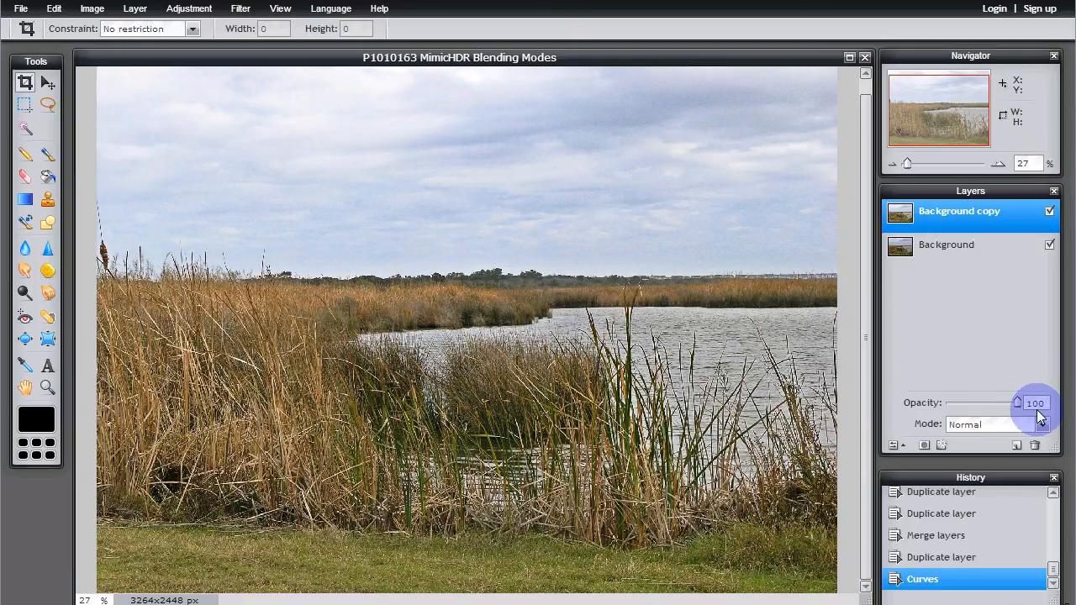